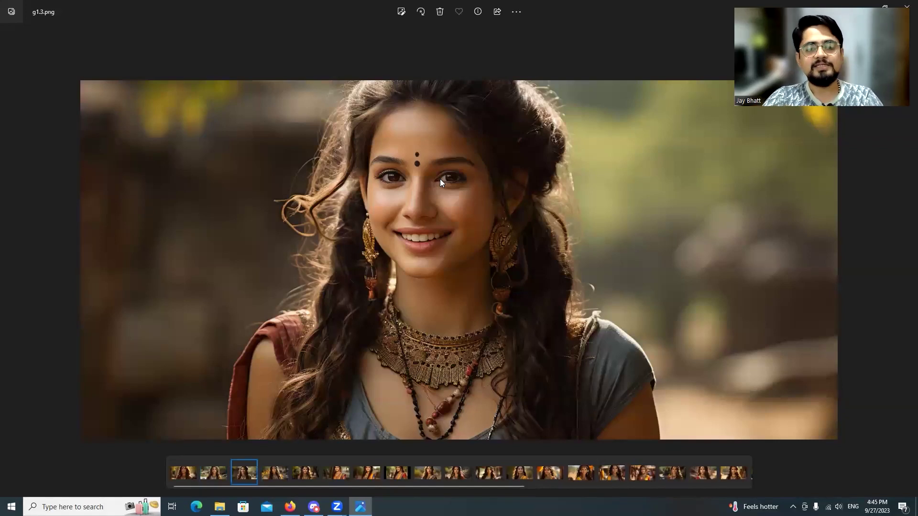
Step: Browse the saved portraits in Photos from g1.4.png through G2.1, g2.2, g2.3 to g2.png
key("Right")
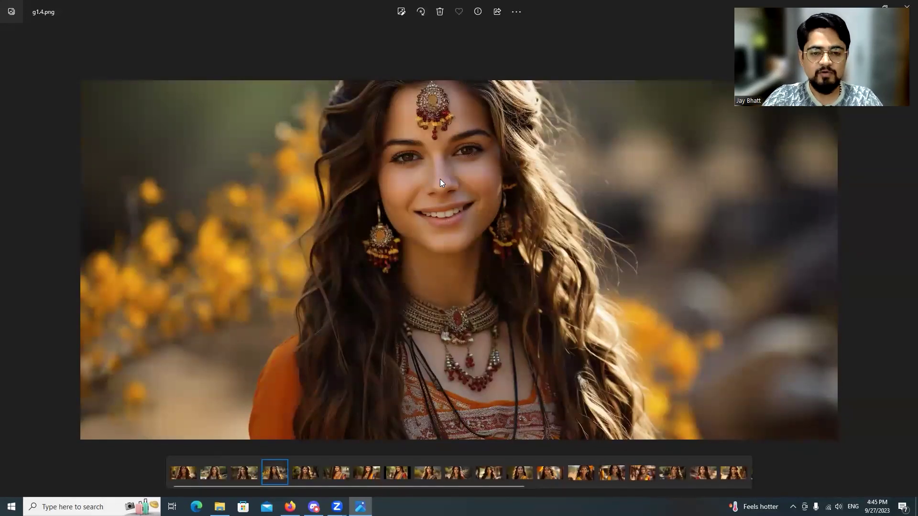
key("Right")
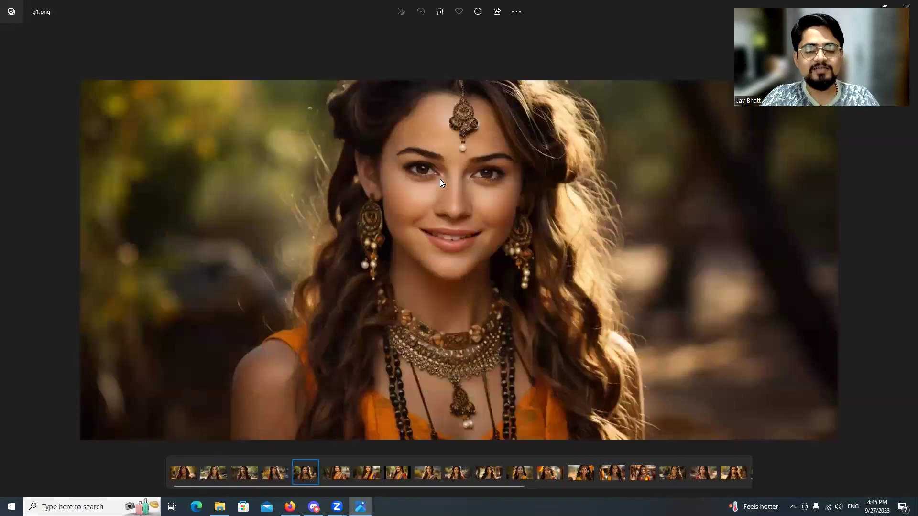
key("Right")
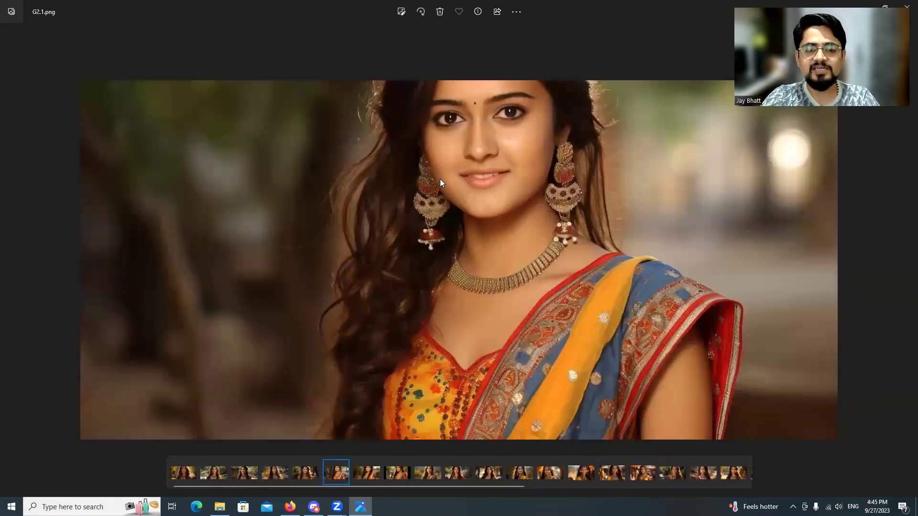
key("Right")
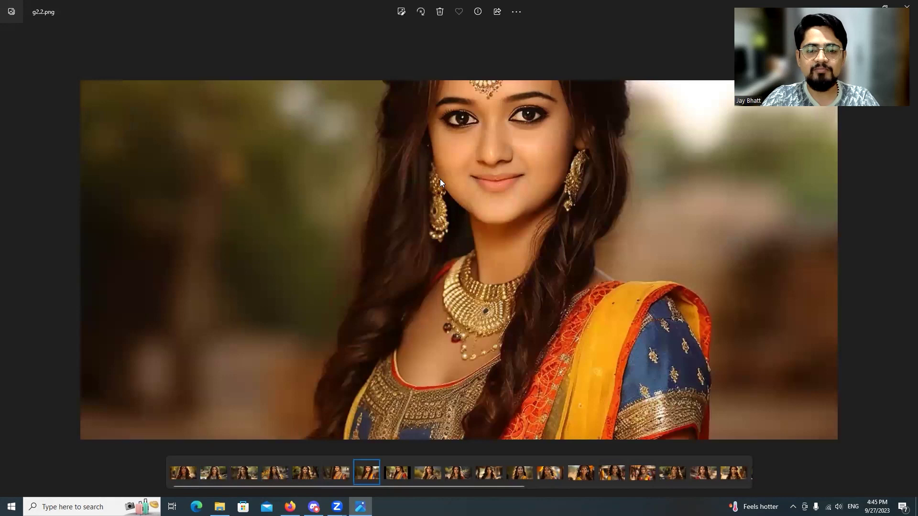
key("Right")
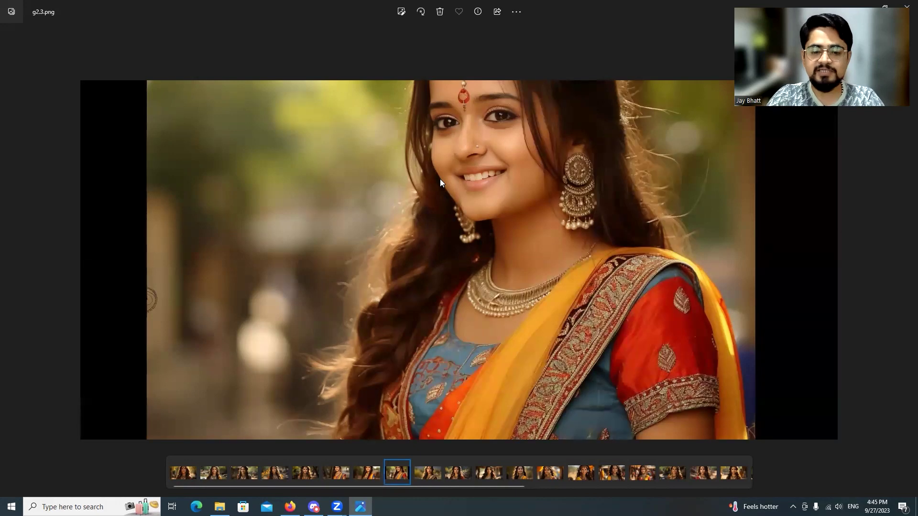
key("Right")
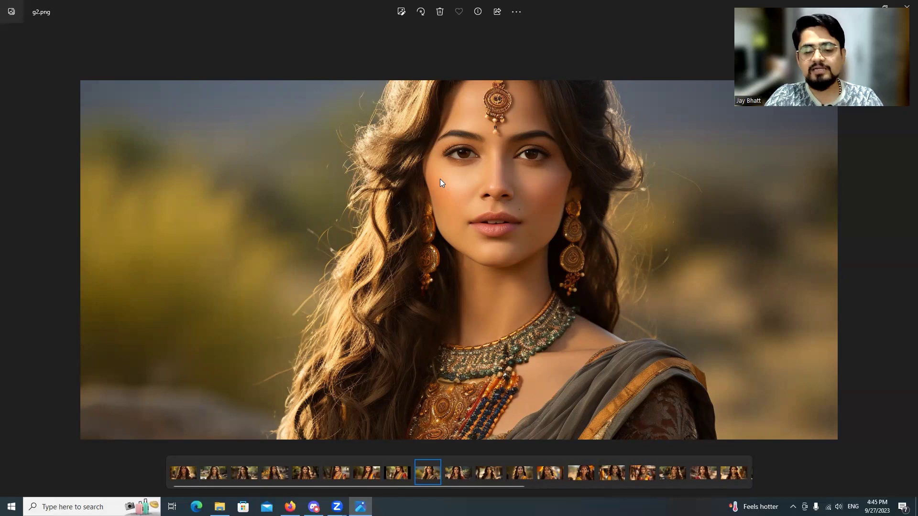
Step: Continue to g4.png and the Gujarat portraits guj 3 and guj 4, then switch to Discord
key("Right")
key("Right")
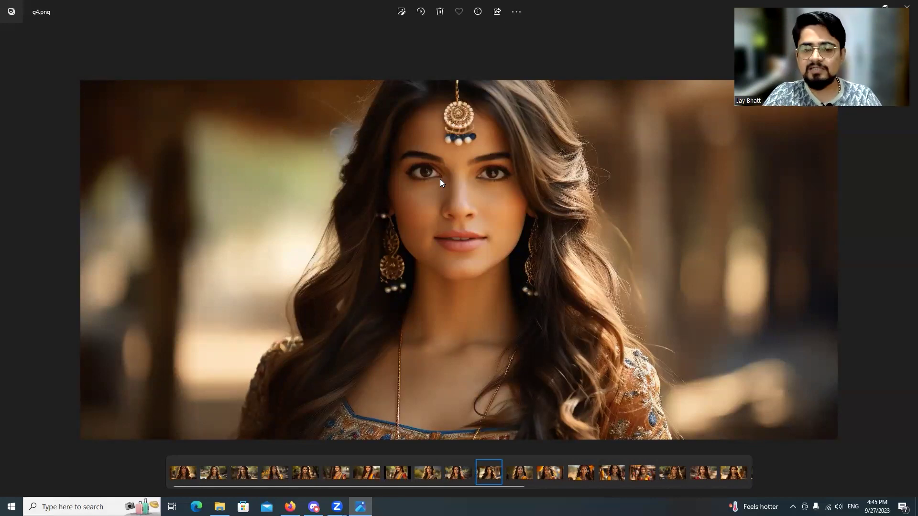
key("Right")
key("Right")
key("Right")
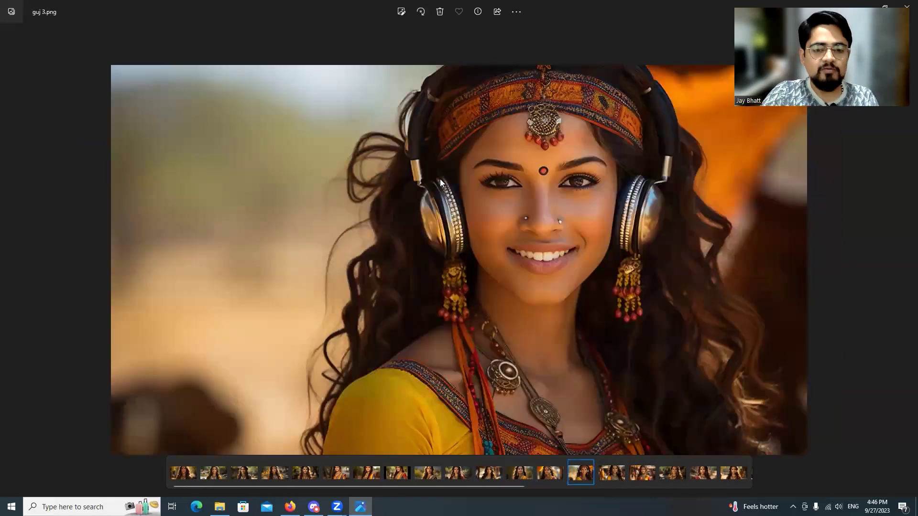
key("Right")
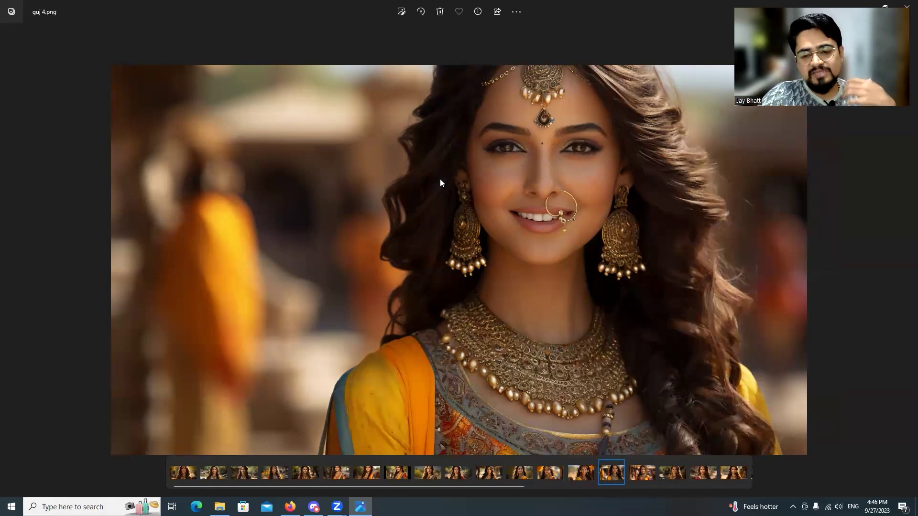
key("Right")
key("Right")
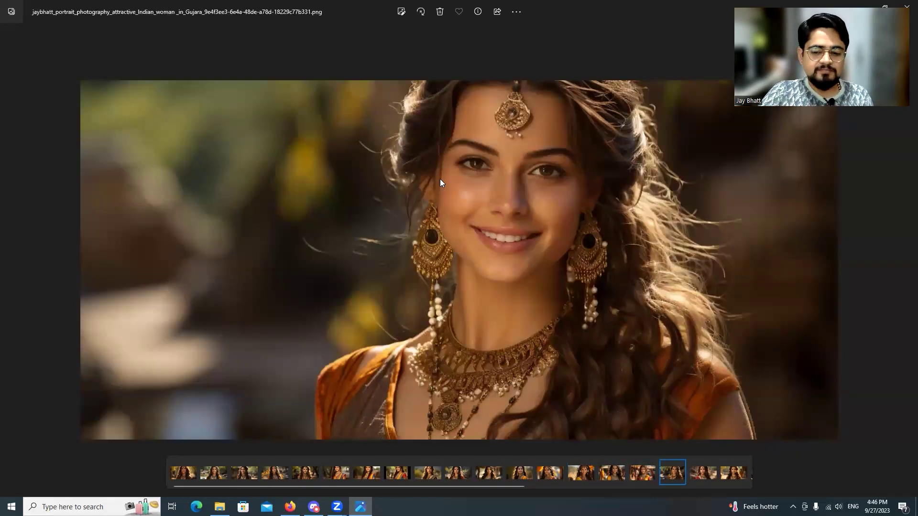
key("Left")
key("Left")
key("Right")
key("Right")
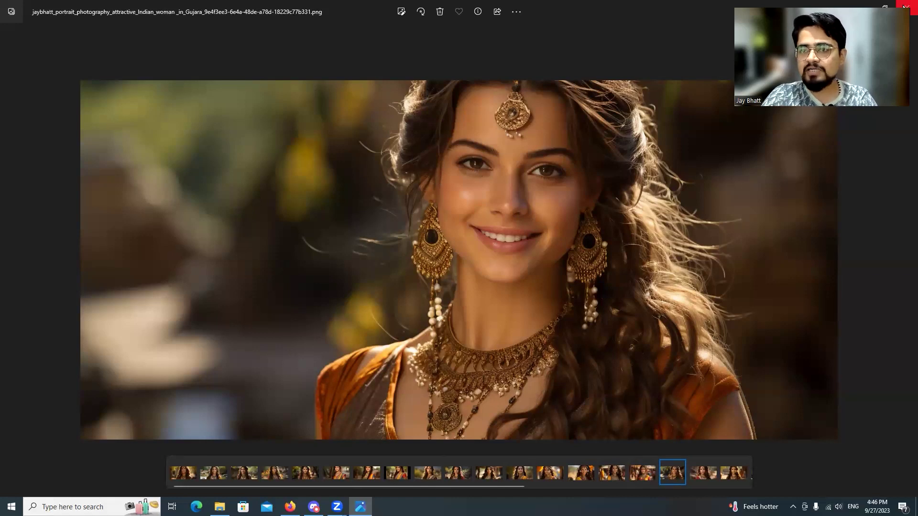
key("alt+Tab")
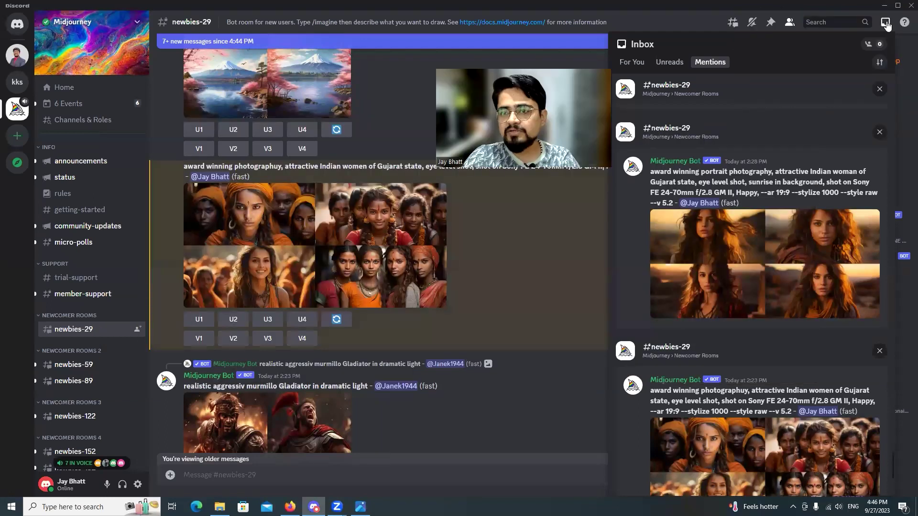
Step: Reopen the Inbox mentions, scroll to the 2:23 PM Gujarat post and select the word 'women'
left_click(885, 25)
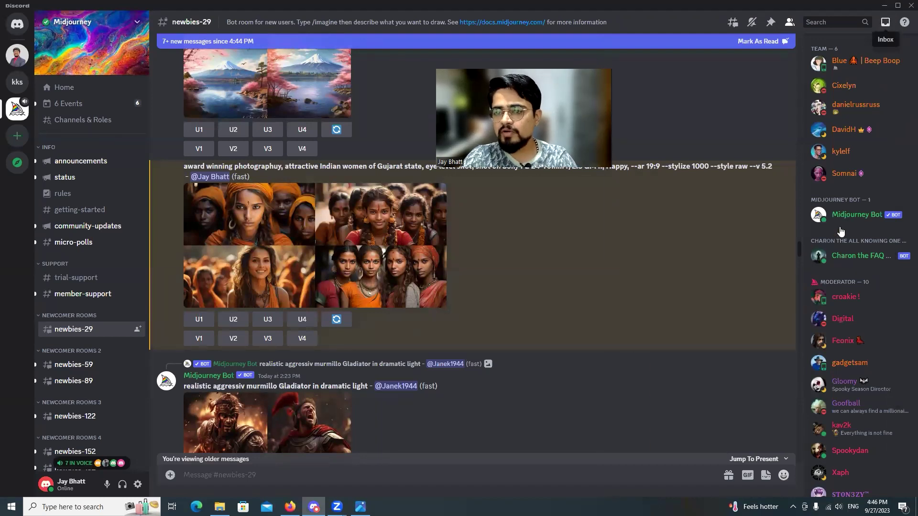
left_click(885, 24)
scroll(859, 271, "down", 15)
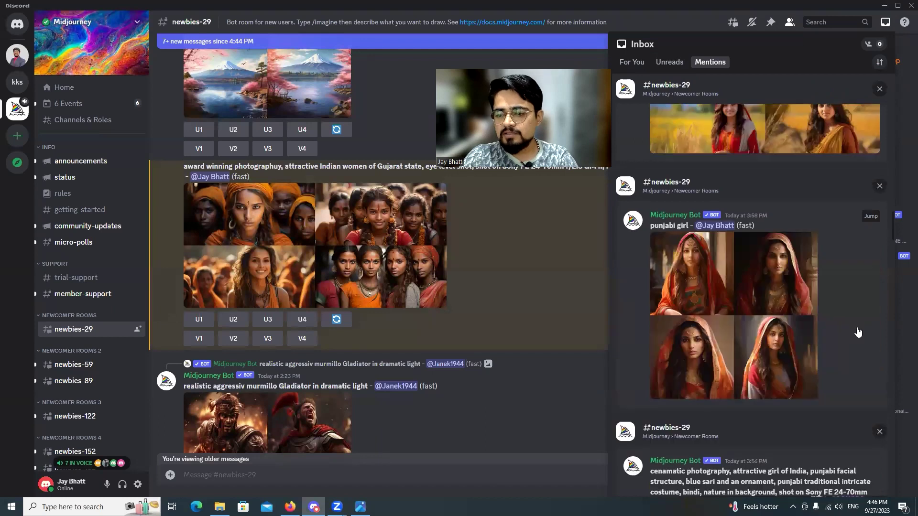
scroll(859, 346, "down", 15)
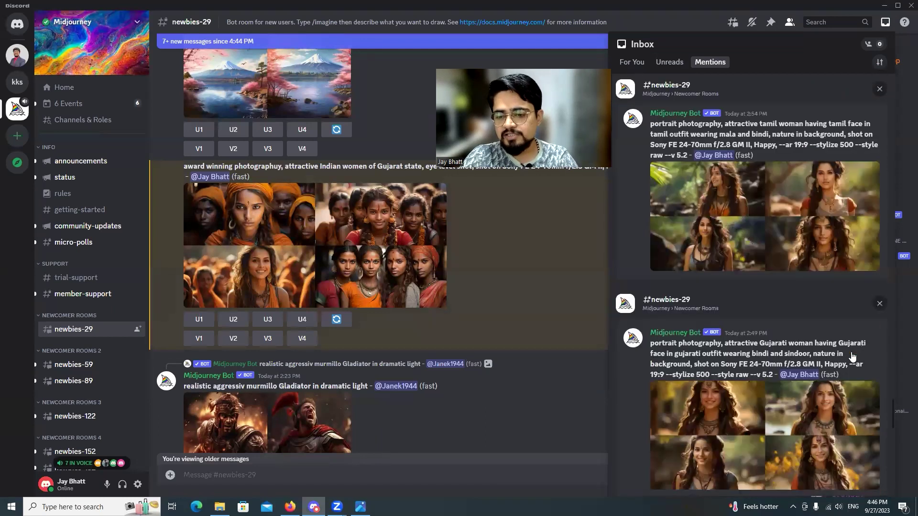
scroll(852, 356, "down", 10)
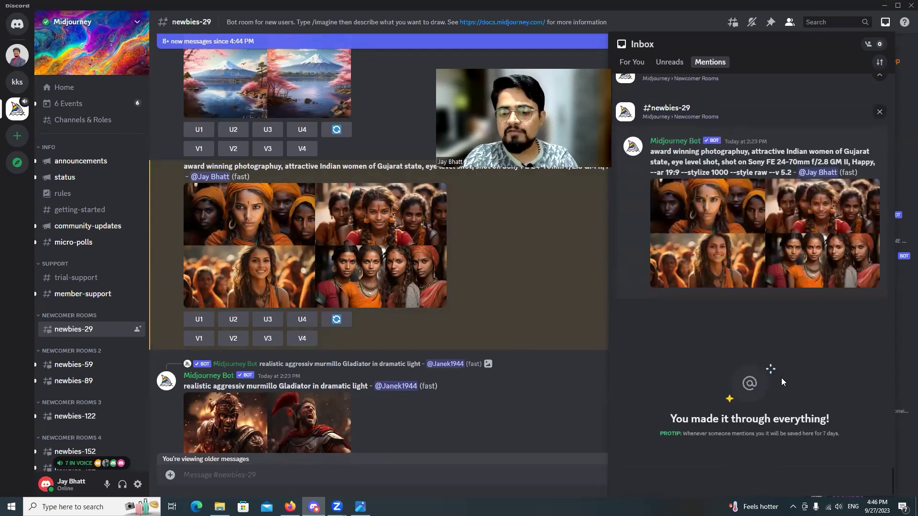
scroll(781, 378, "up", 4)
scroll(796, 400, "down", 2)
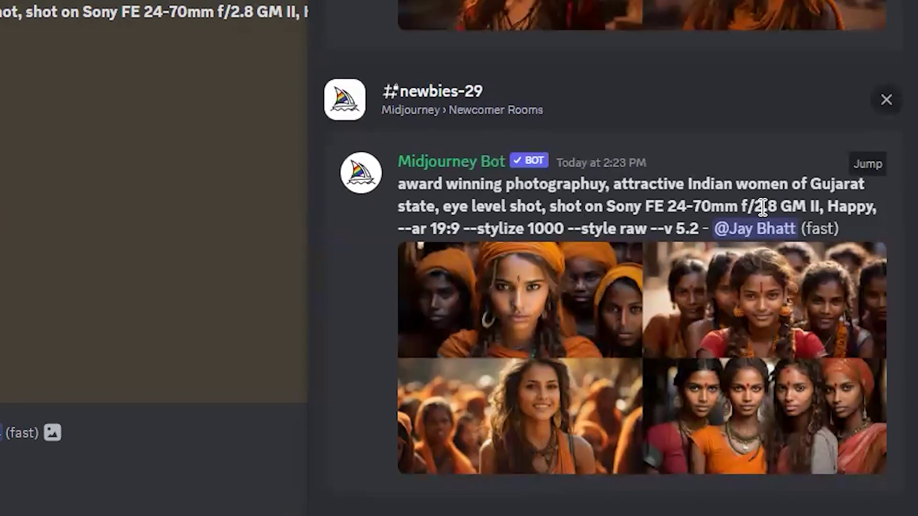
double_click(765, 181)
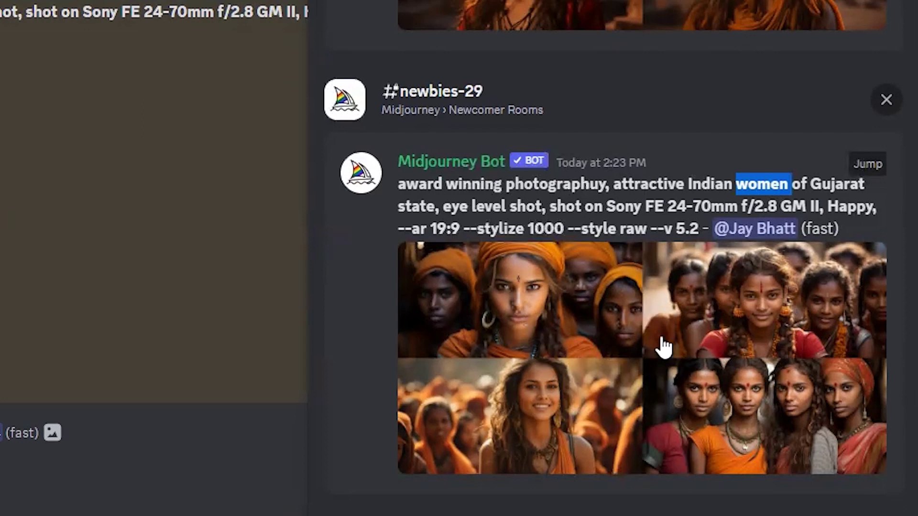
Step: Jump to the Gujarat post, preview its grid, then bring back the Inbox toward the 2:30 PM grid
left_click(868, 165)
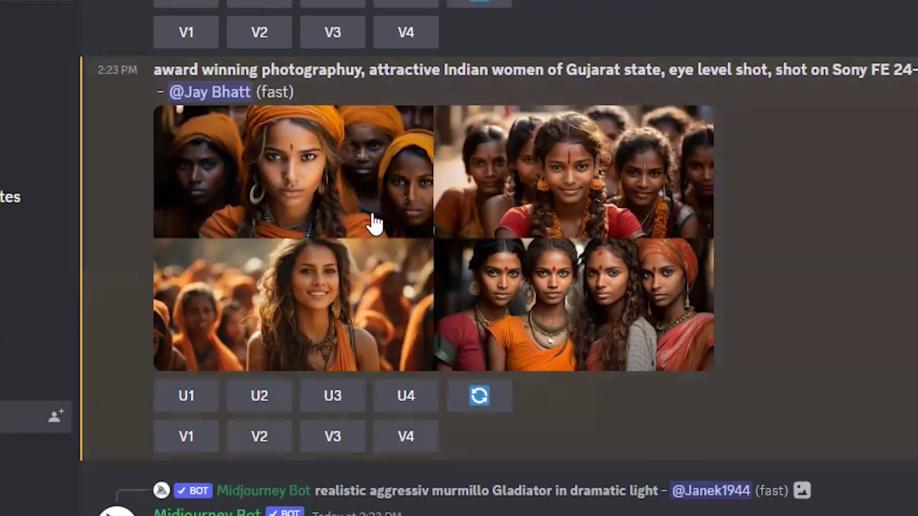
left_click(646, 175)
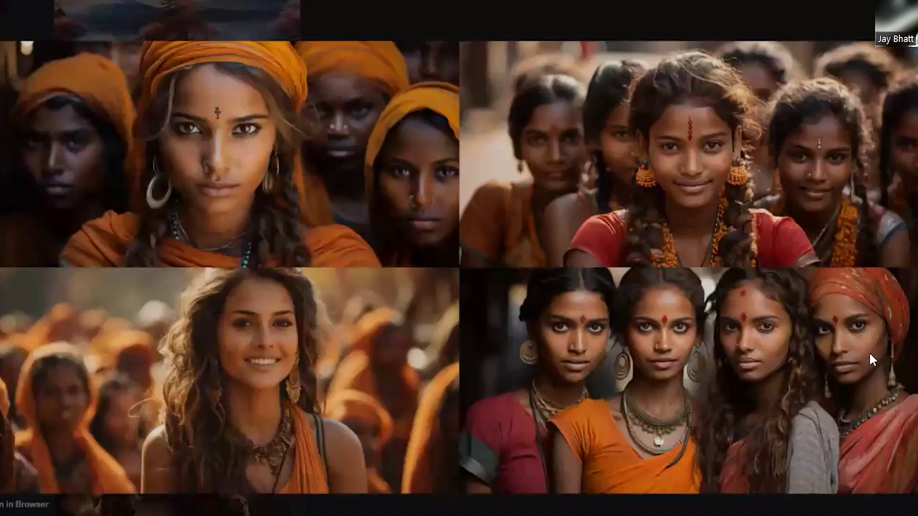
key("Escape")
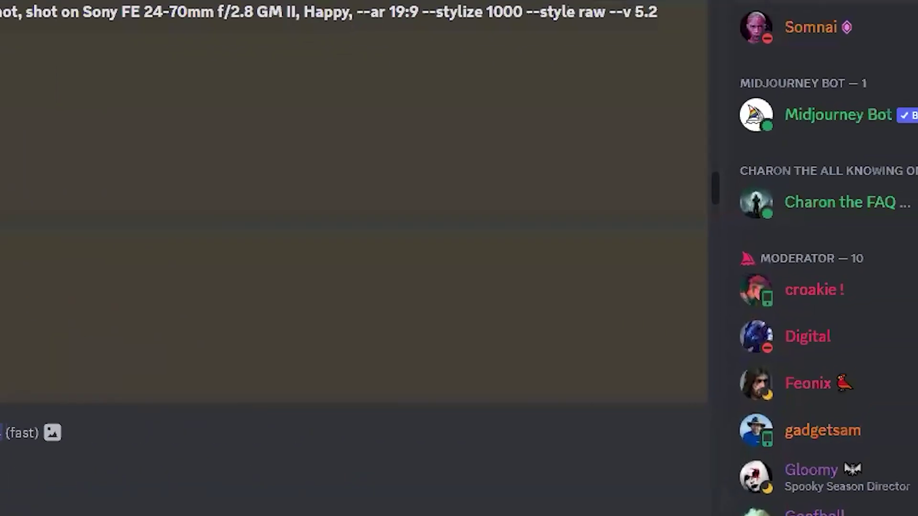
key("ctrl+i")
scroll(725, 461, "down", 15)
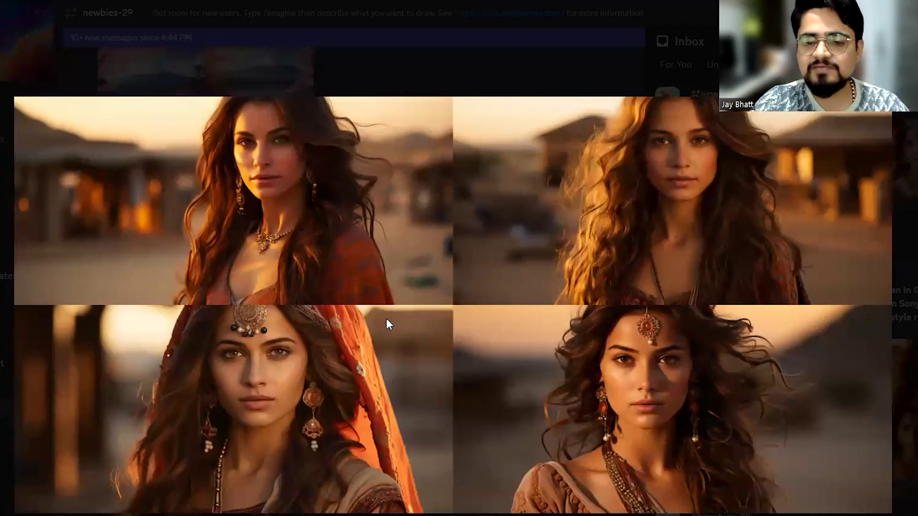
Step: Highlight the 2:30 PM prompt's opening words, the Sony camera and the f/2.8 aperture
key("Escape")
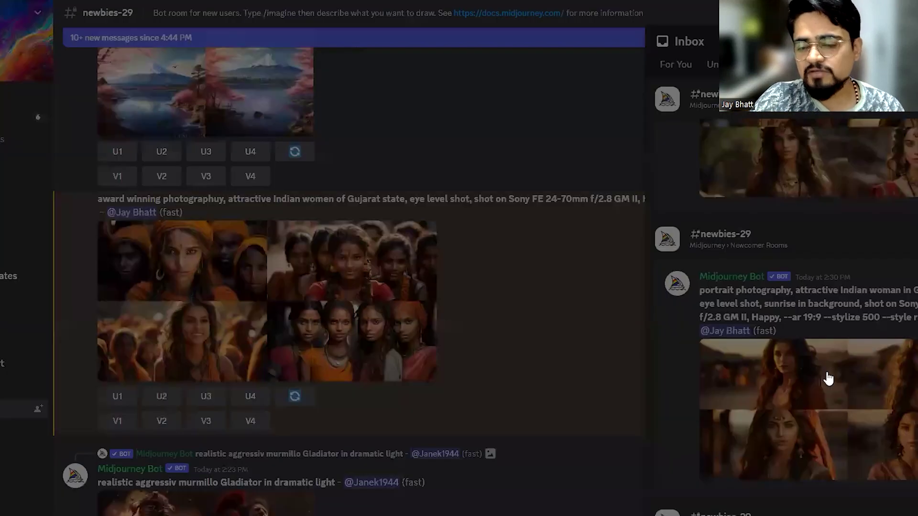
scroll(812, 351, "up", 3)
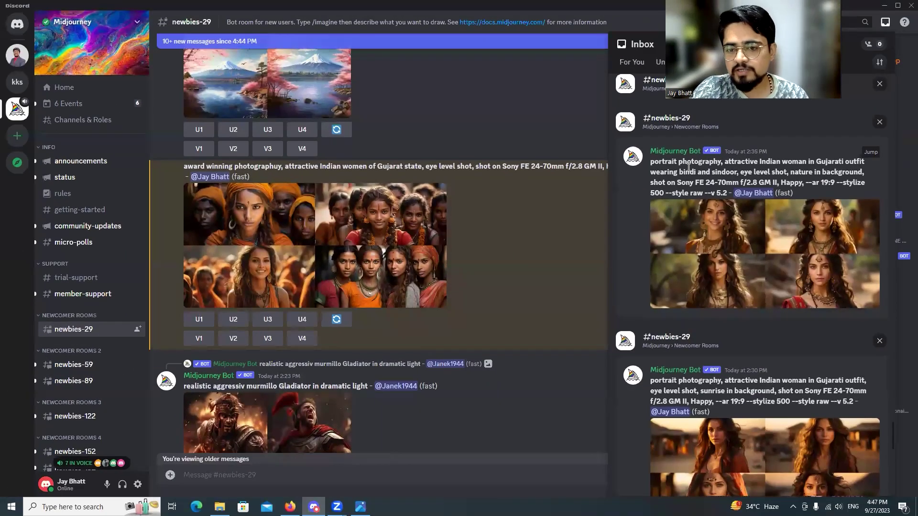
scroll(688, 167, "down", 4)
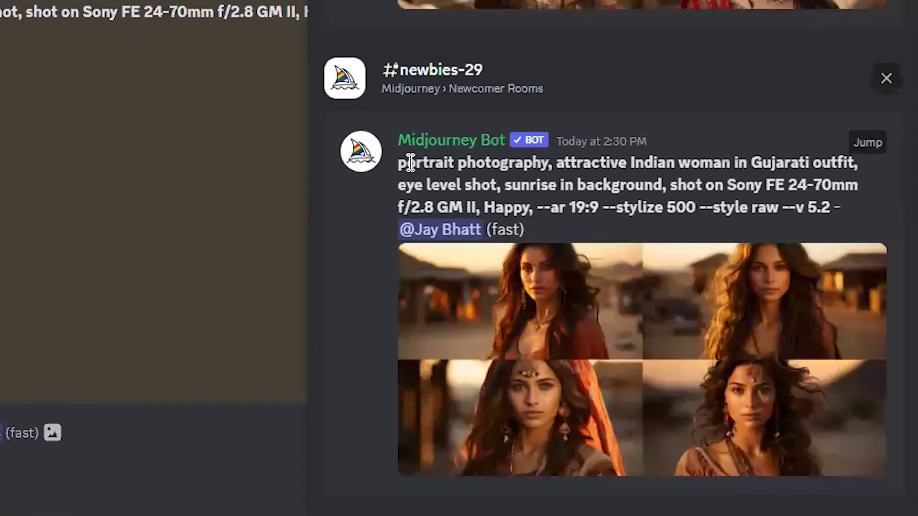
left_click_drag(404, 162, 494, 168)
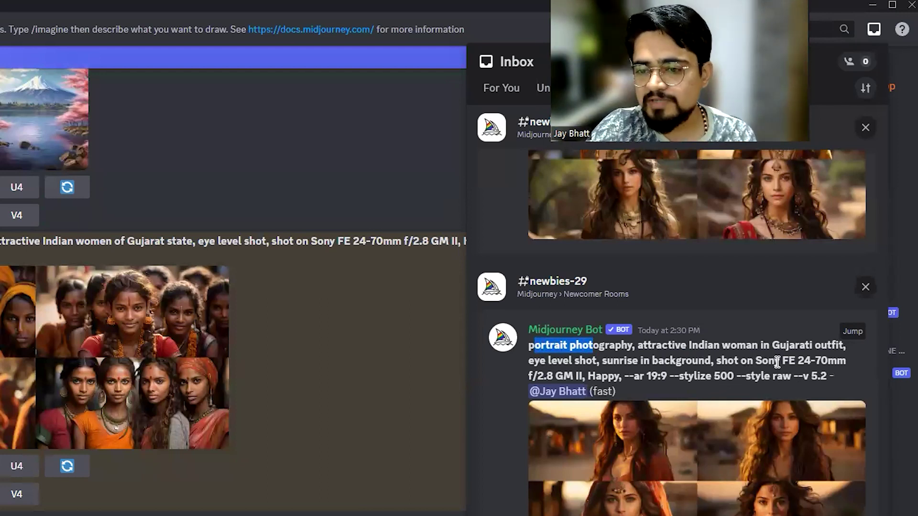
left_click_drag(755, 359, 804, 361)
left_click_drag(529, 375, 554, 375)
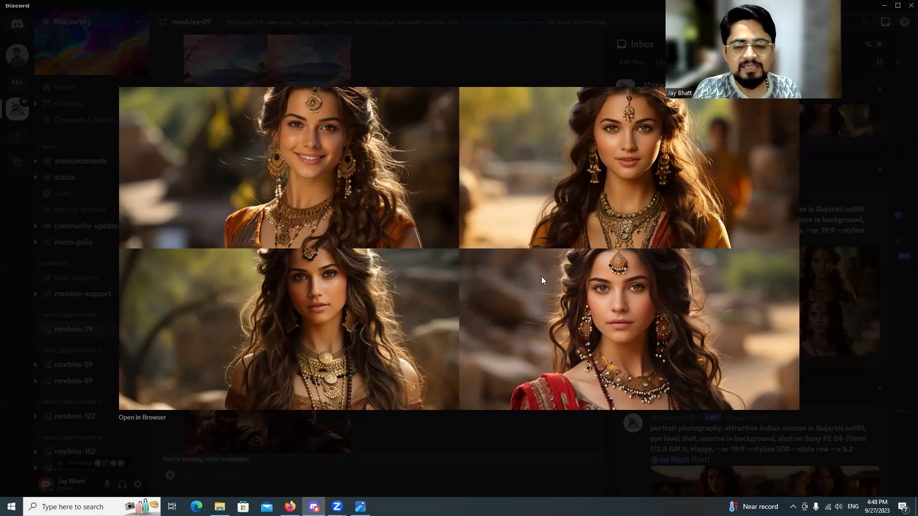
Step: Close the enlarged 2:35 PM grid to get back to the 2:49 PM Inbox post
left_click(826, 258)
left_click(813, 264)
left_click(792, 300)
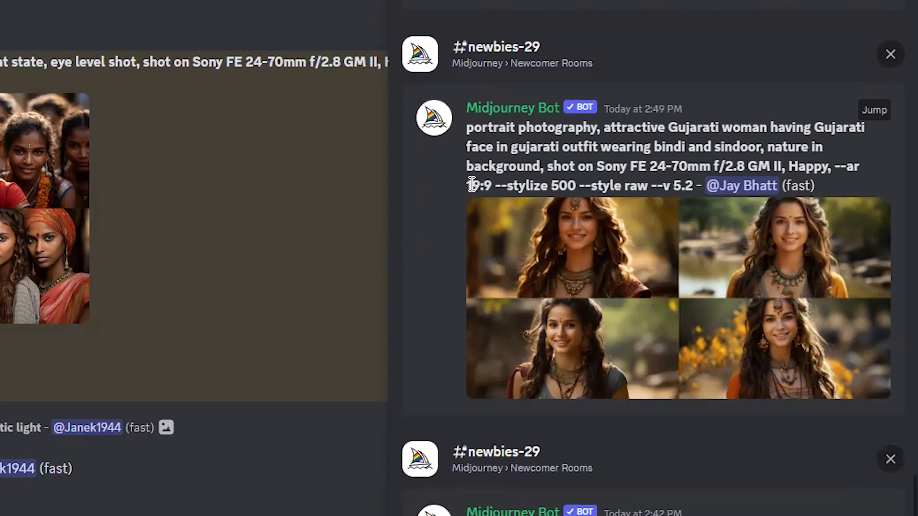
Step: Highlight '19:9' and 'attractive Gujarati woman' in the 2:49 PM prompt
left_click_drag(485, 185, 486, 187)
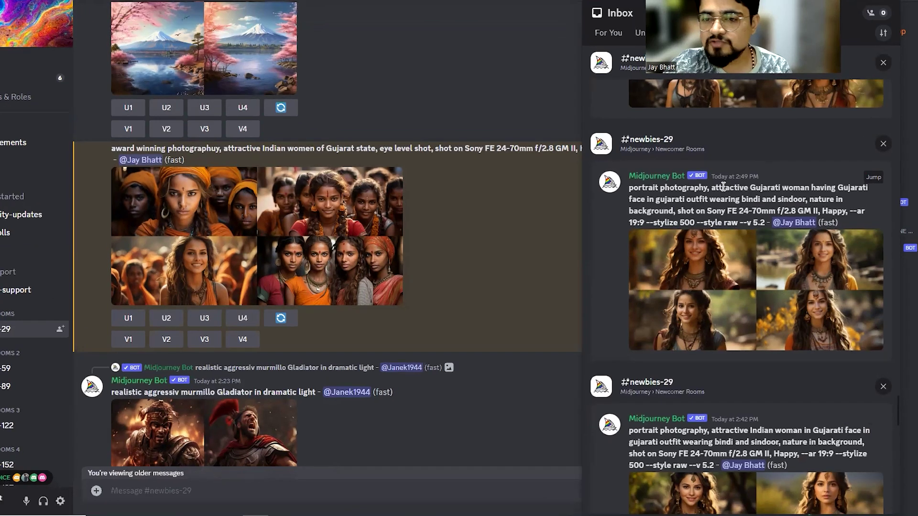
left_click_drag(739, 205, 816, 203)
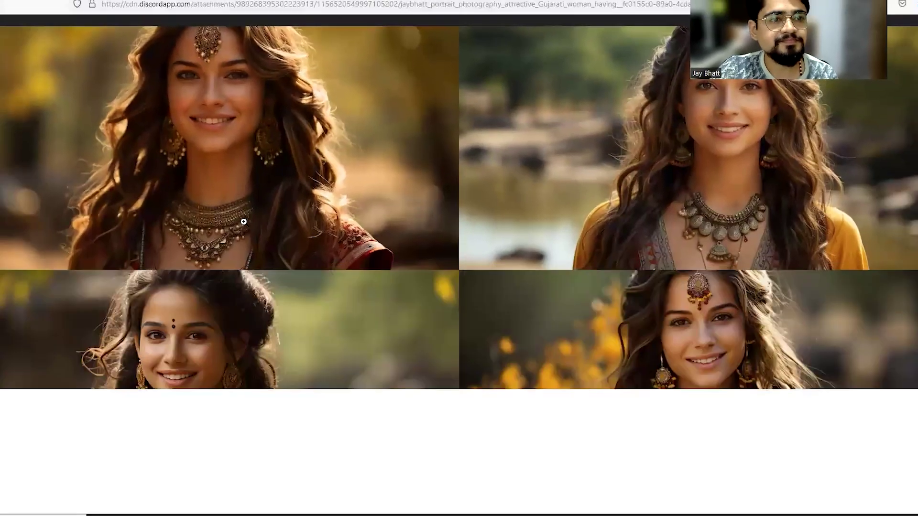
Step: Inspect the 2:49 PM grid at full size in the browser, fit it back, and return to Discord
left_click(200, 359)
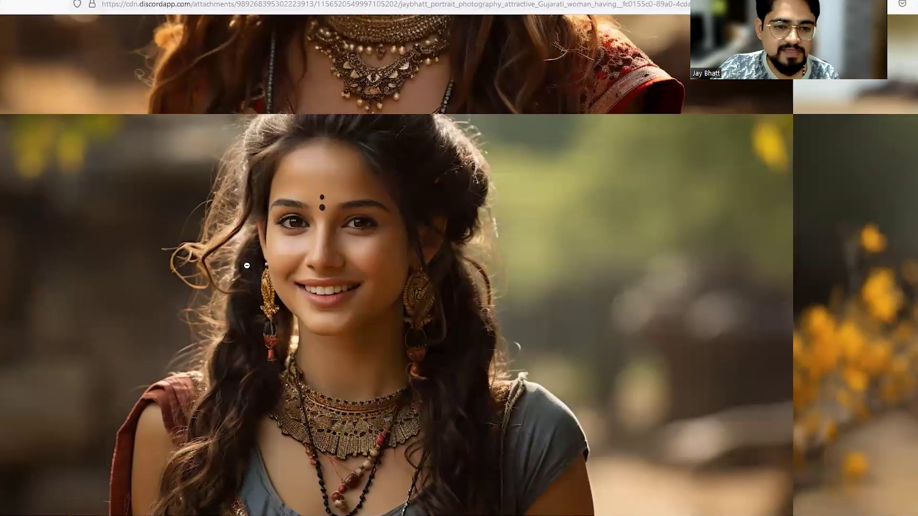
scroll(323, 316, "up", 5)
left_click(612, 275)
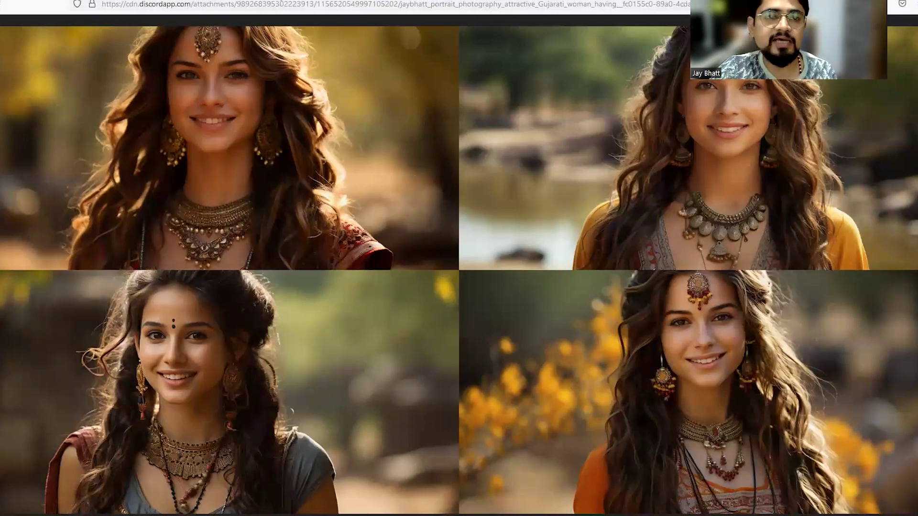
key("alt+Tab")
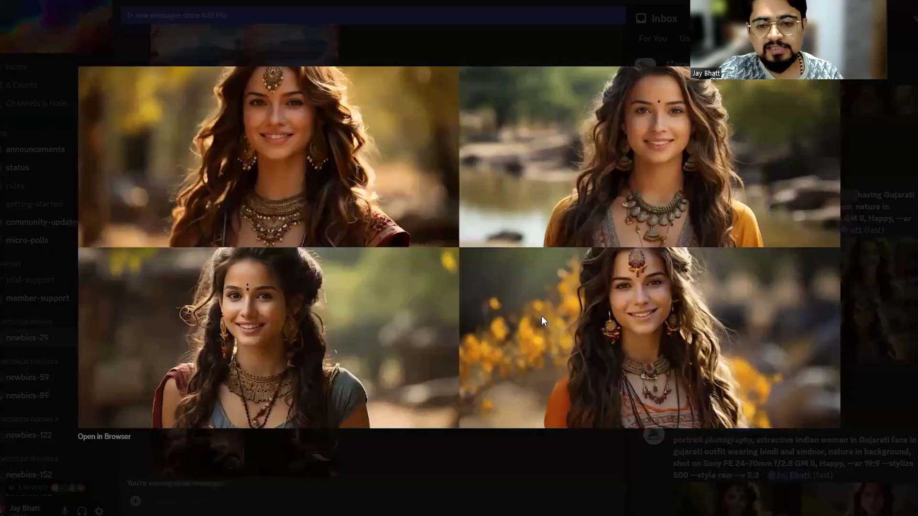
Step: Preview the Tamil woman grid, then scroll the Inbox up to the 3:00 PM Gujarati post
left_click(844, 230)
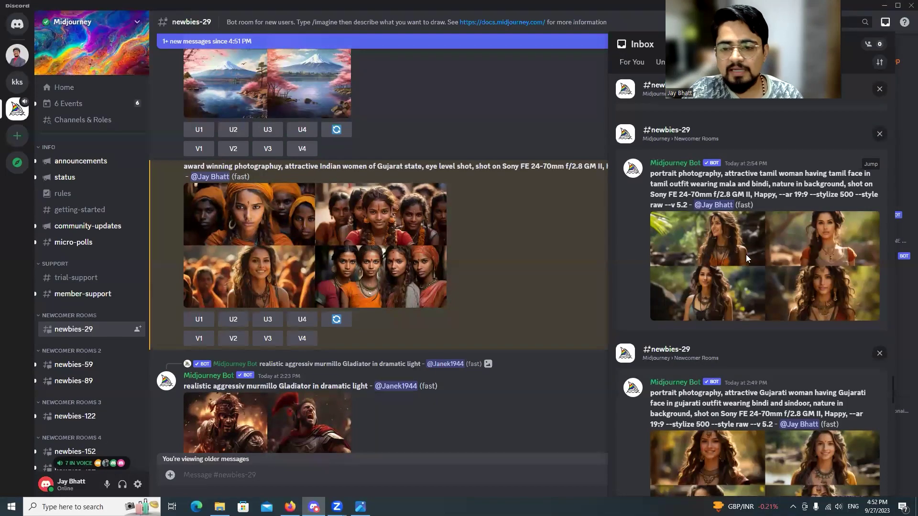
left_click(823, 239)
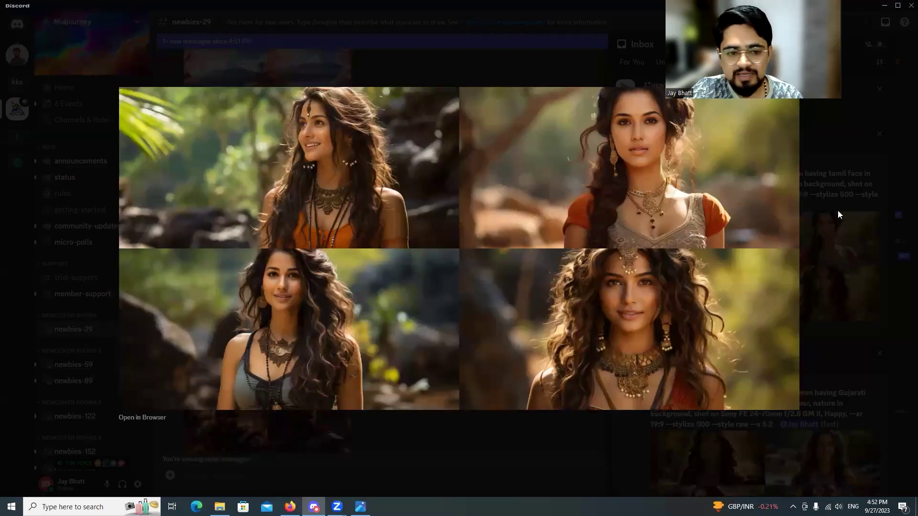
left_click(795, 215)
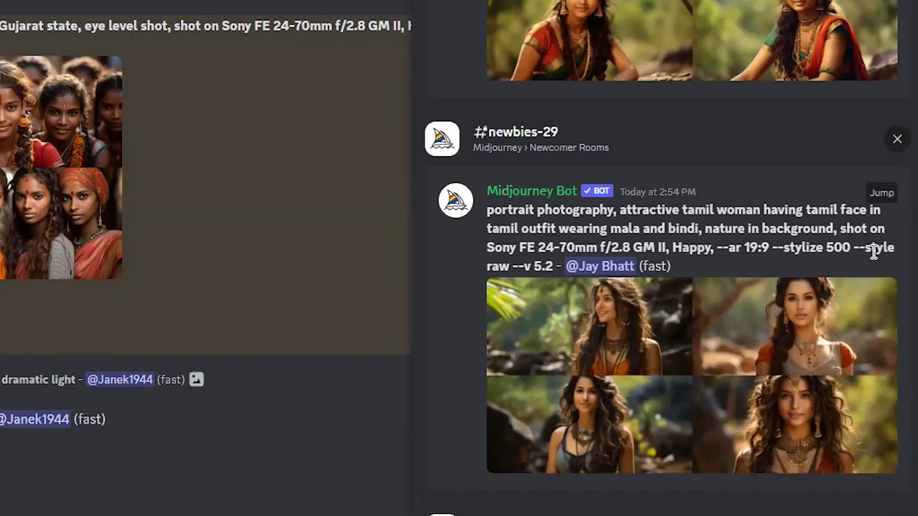
scroll(690, 270, "up", 5)
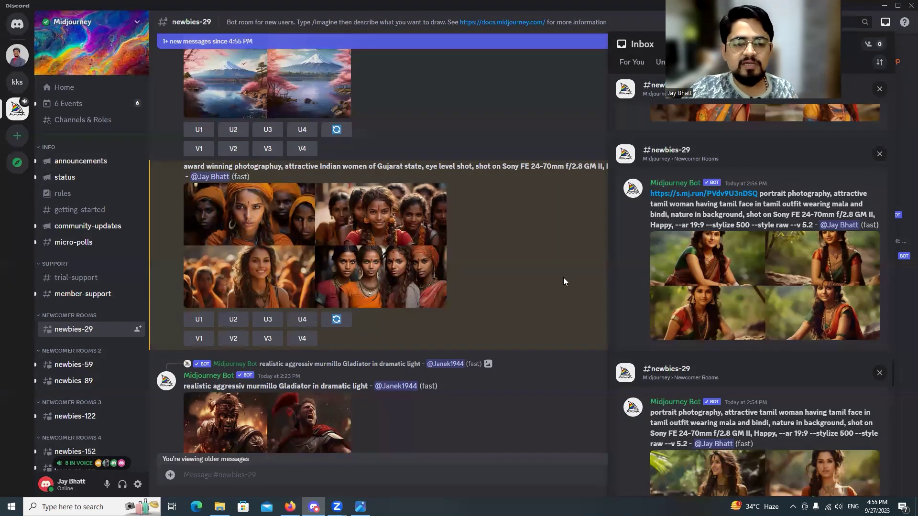
key("Escape")
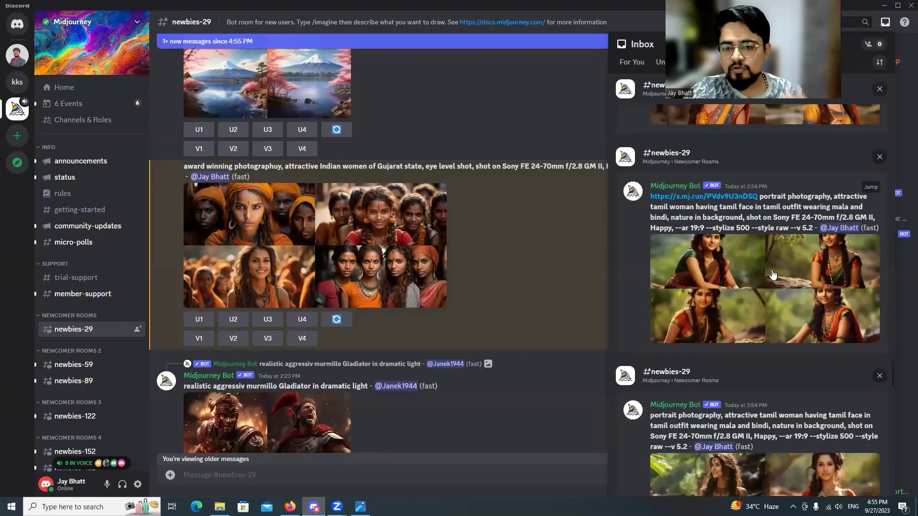
scroll(738, 309, "up", 5)
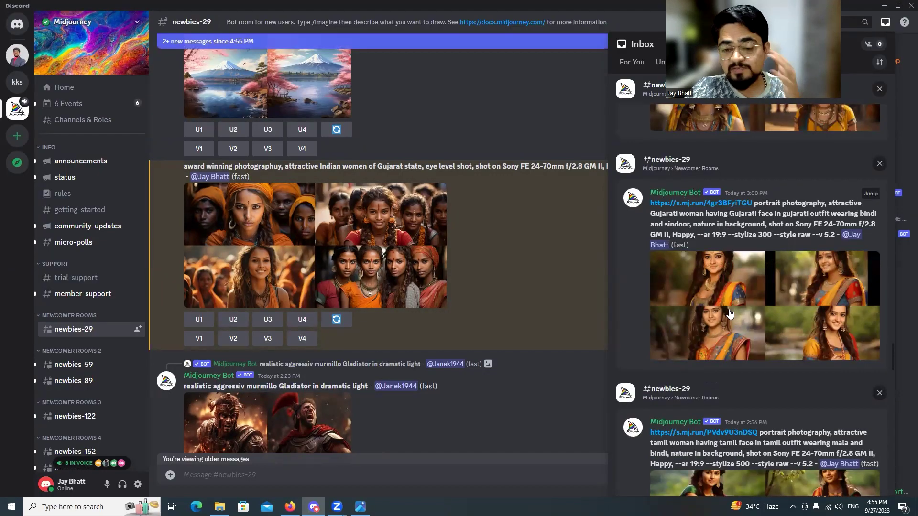
scroll(738, 310, "up", 4)
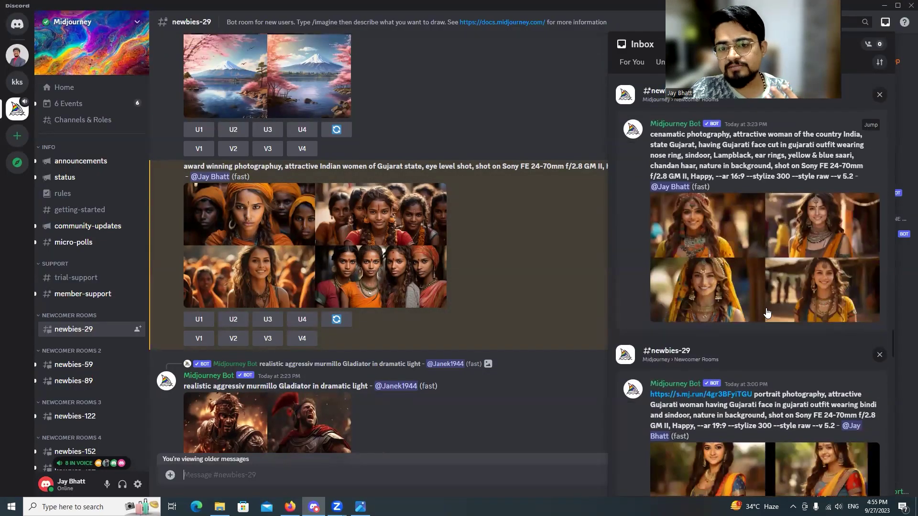
Step: Highlight '--ar 16:9' in the prompt, clear it, and enlarge the 3:23 PM yellow-saree grid
scroll(794, 326, "up", 1)
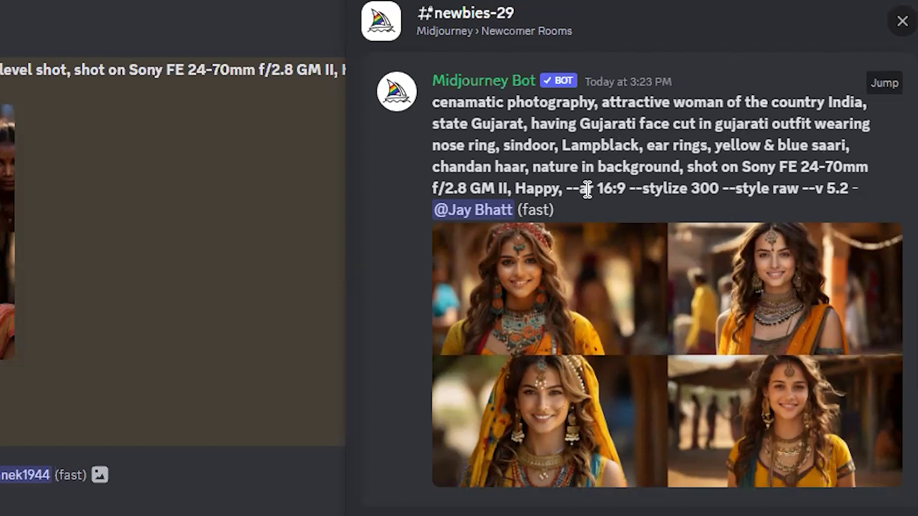
left_click_drag(575, 188, 619, 190)
left_click(616, 191)
left_click(626, 192)
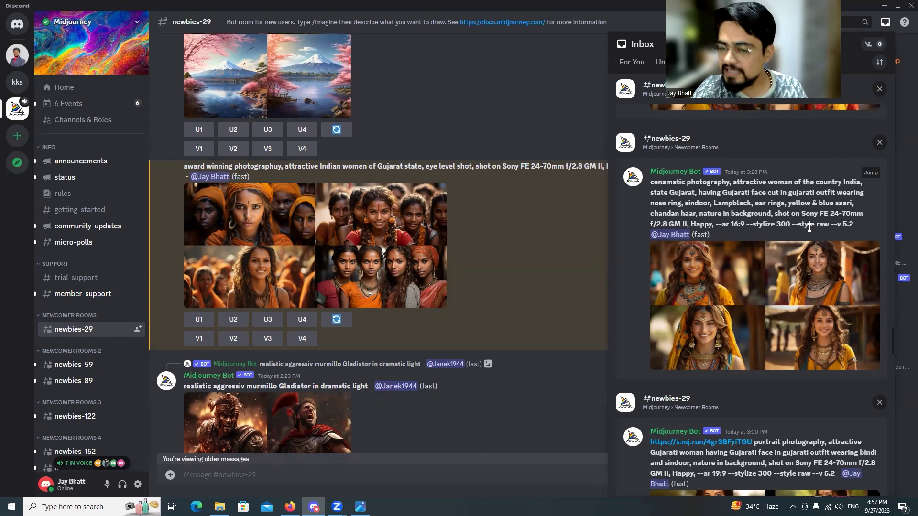
left_click(744, 264)
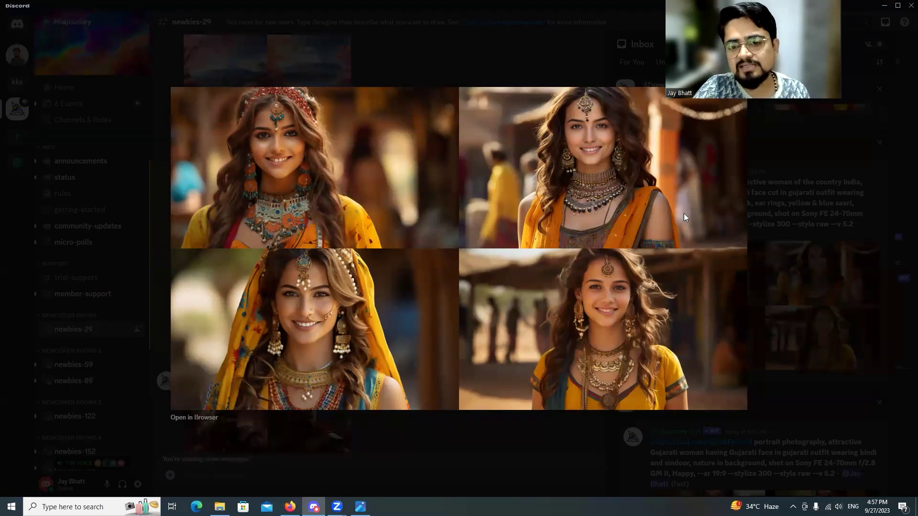
Step: Close the enlarged 3:23 PM yellow-saree grid
left_click(799, 209)
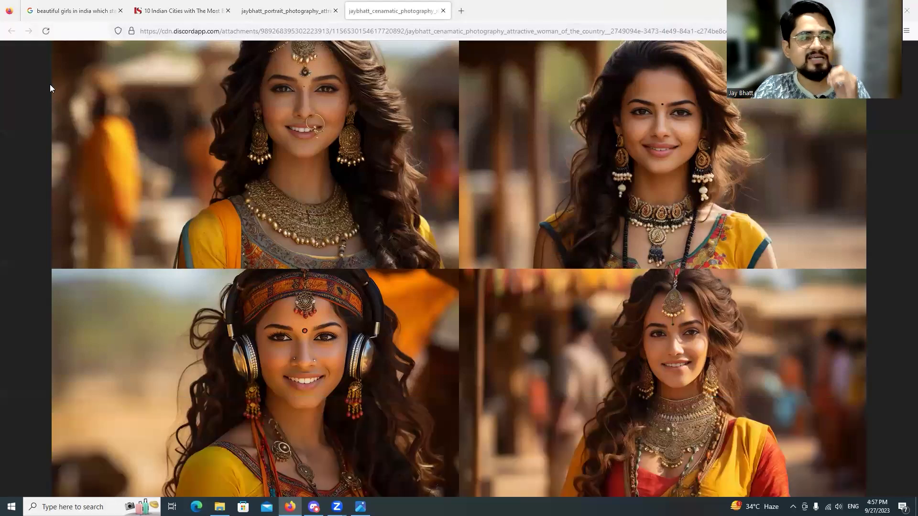
Step: View the cinematic Gujarati portrait grid at full size in Firefox, then switch toward Discord
key("ctrl+Tab")
key("ctrl+Tab")
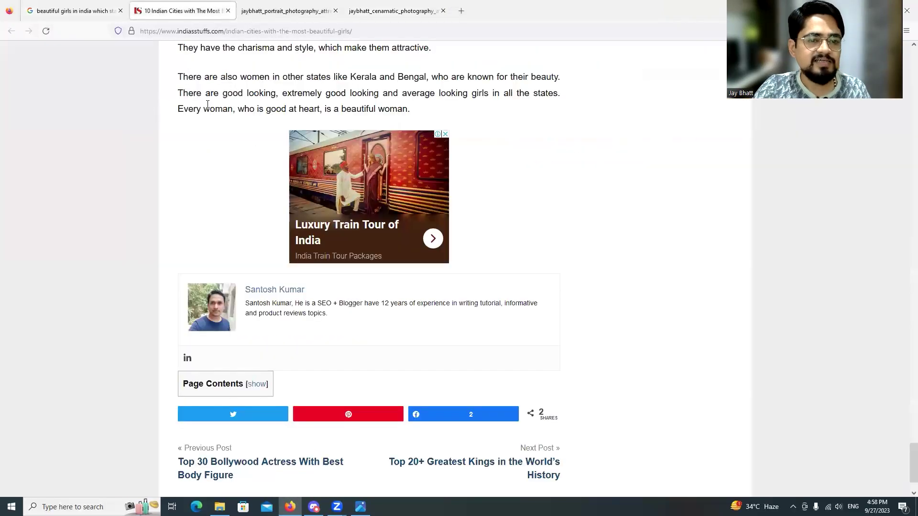
left_click(389, 15)
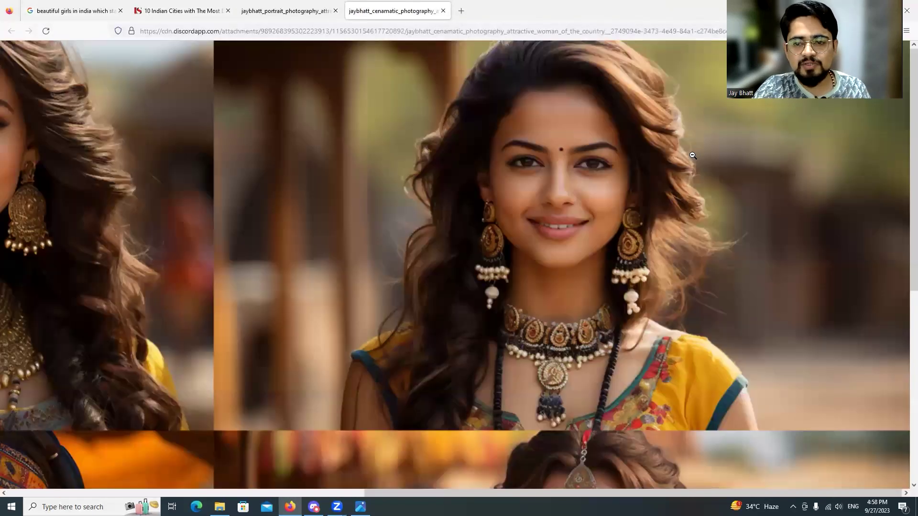
left_click(690, 154)
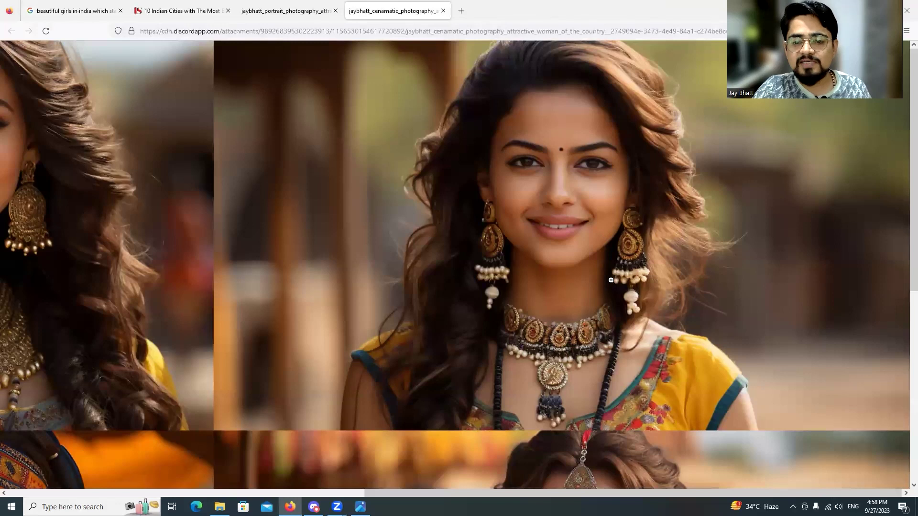
left_click(574, 255)
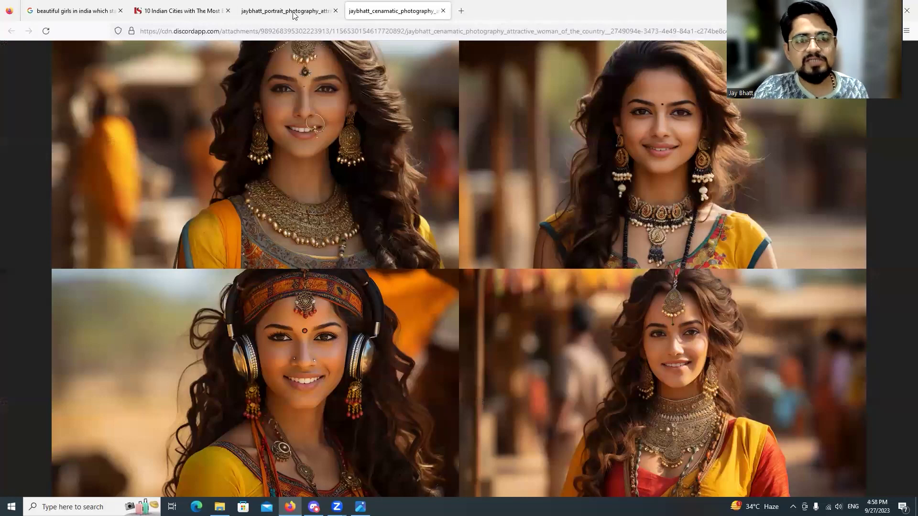
key("alt+Tab")
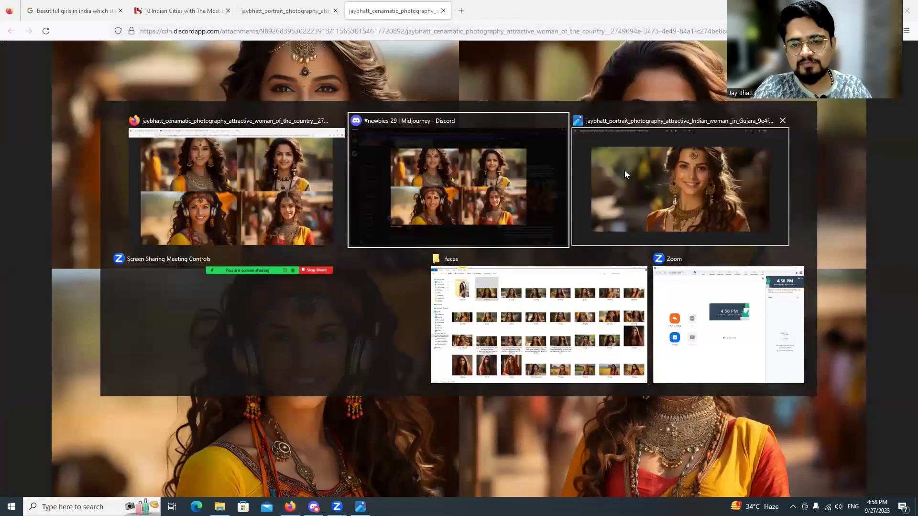
Step: Return to Discord, close the image viewer and scroll the Inbox up
left_click(517, 189)
left_click(770, 247)
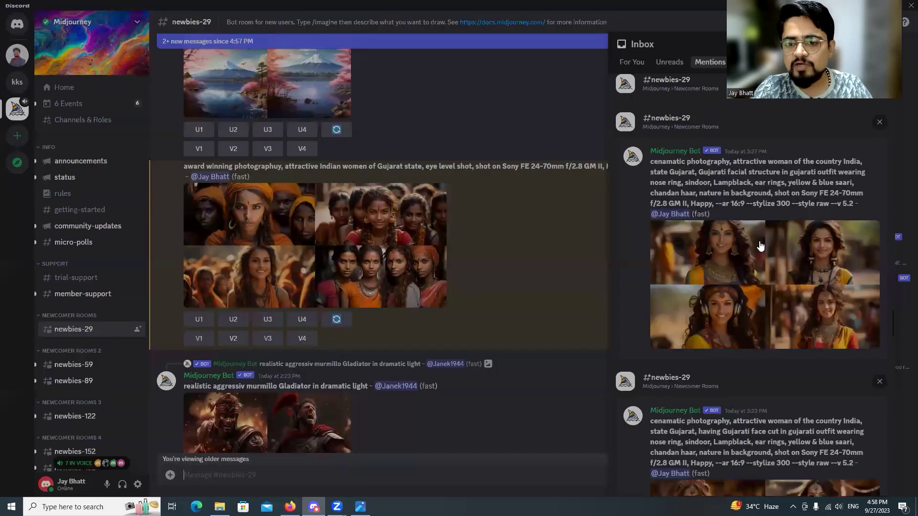
scroll(760, 246, "up", 3)
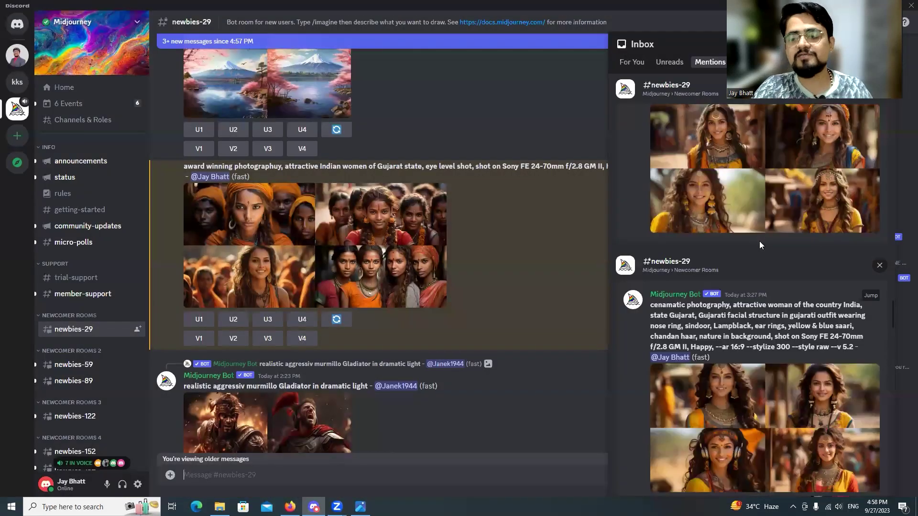
scroll(759, 241, "up", 2)
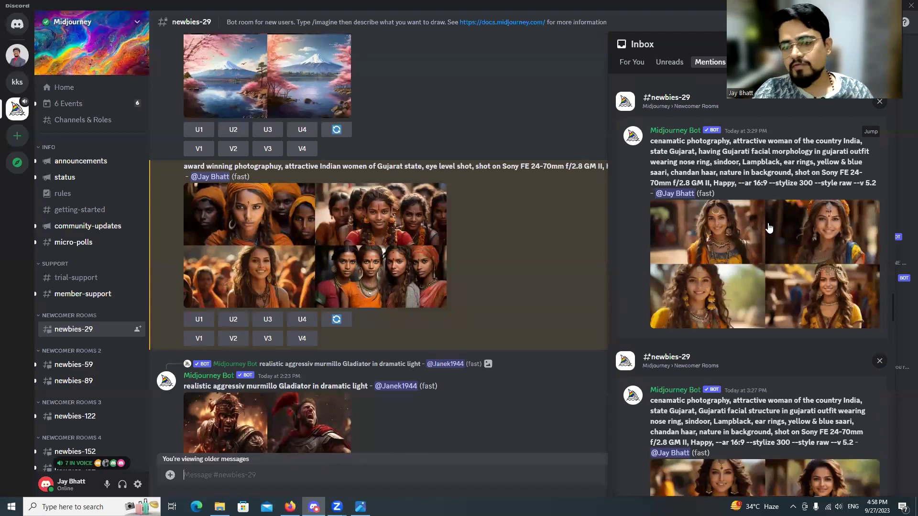
Step: Highlight 'facial morphology' in the prompt and enlarge the 3:29 PM Gujarati result grid
left_click_drag(751, 152, 814, 154)
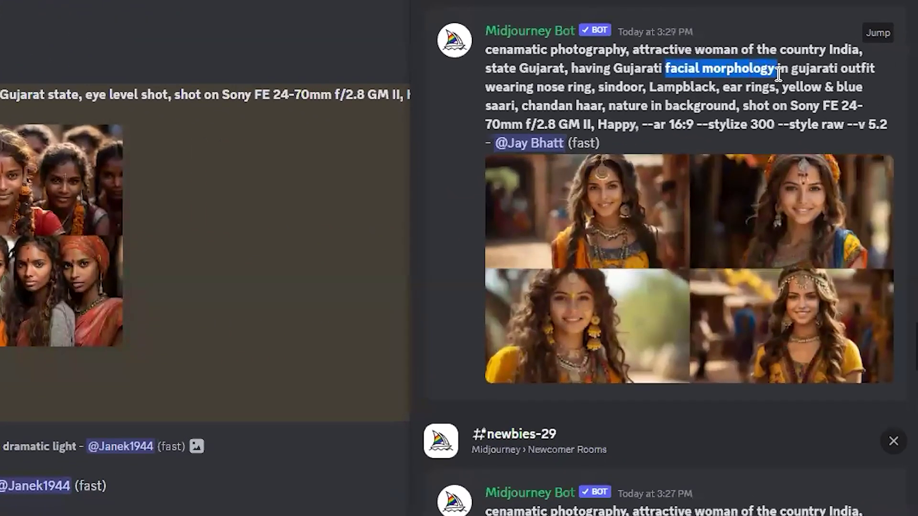
left_click(755, 85)
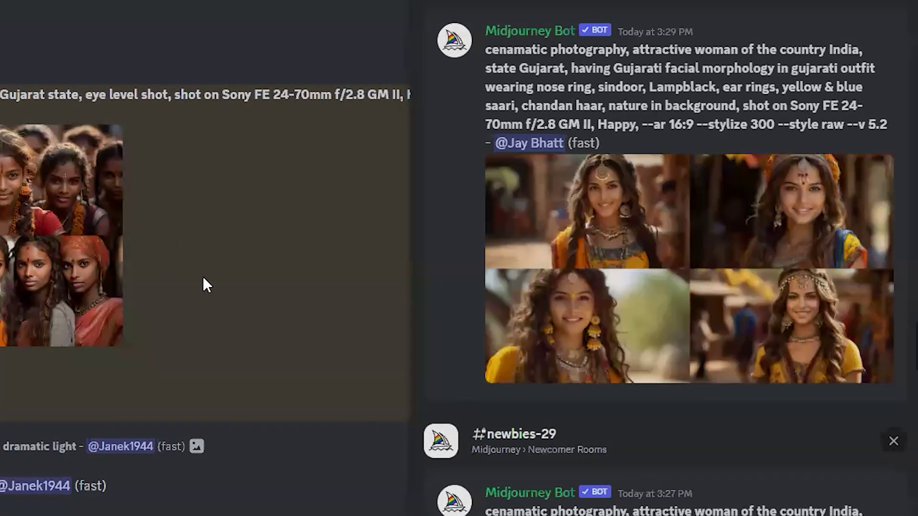
left_click(549, 201)
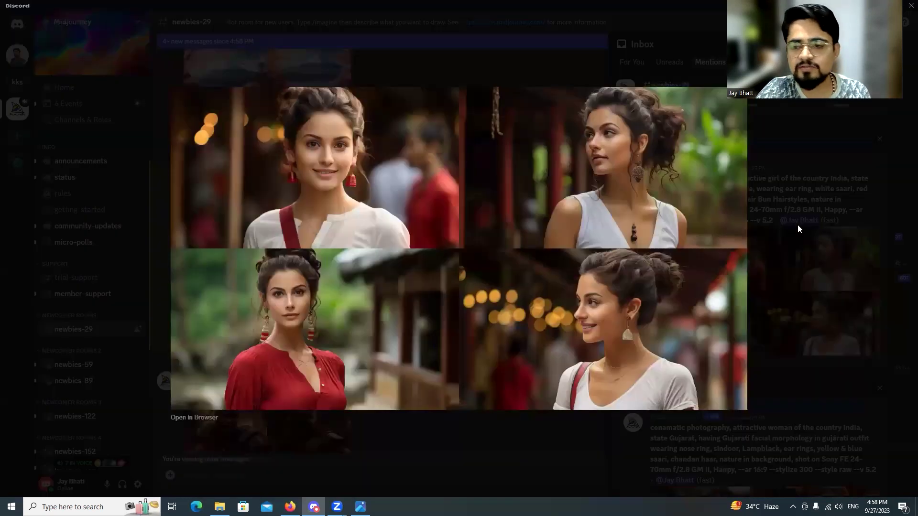
Step: Close the enlarged grid, scroll up to the 3:40 PM Kerala post and highlight 'flower garland'
left_click(797, 225)
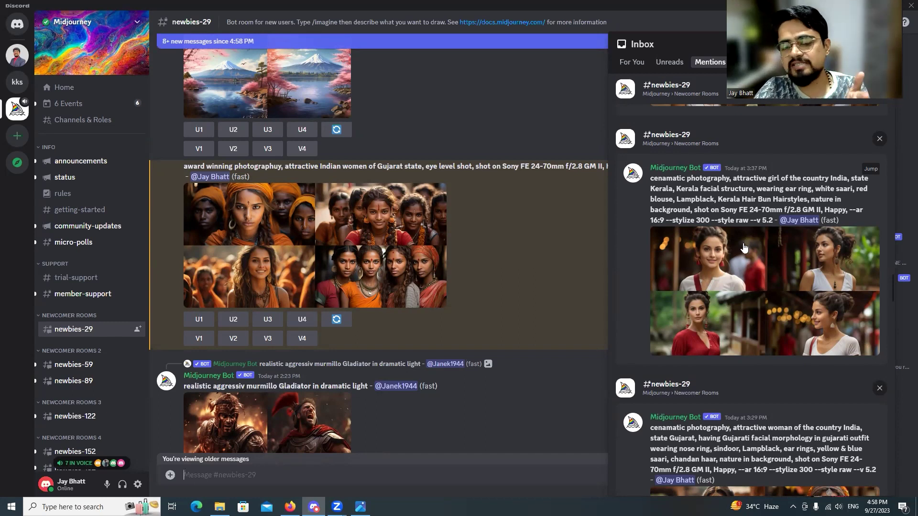
scroll(745, 240, "up", 4)
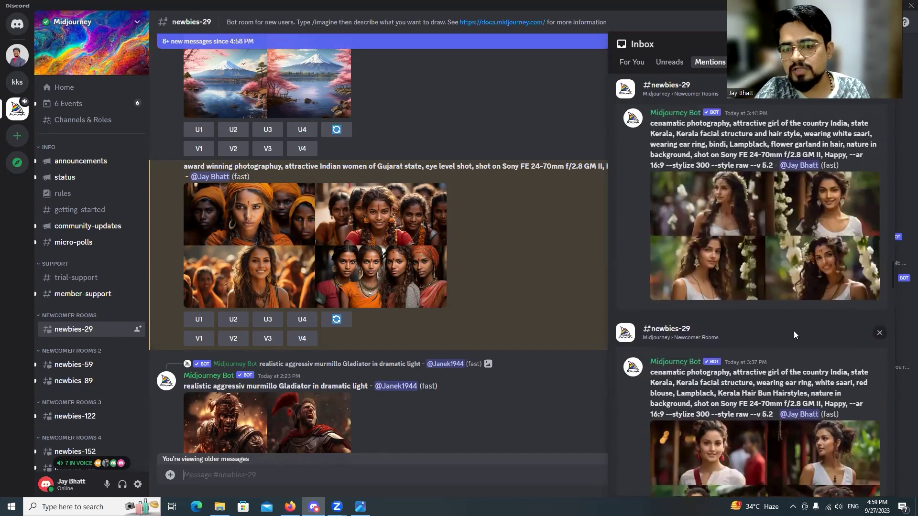
scroll(794, 332, "up", 1)
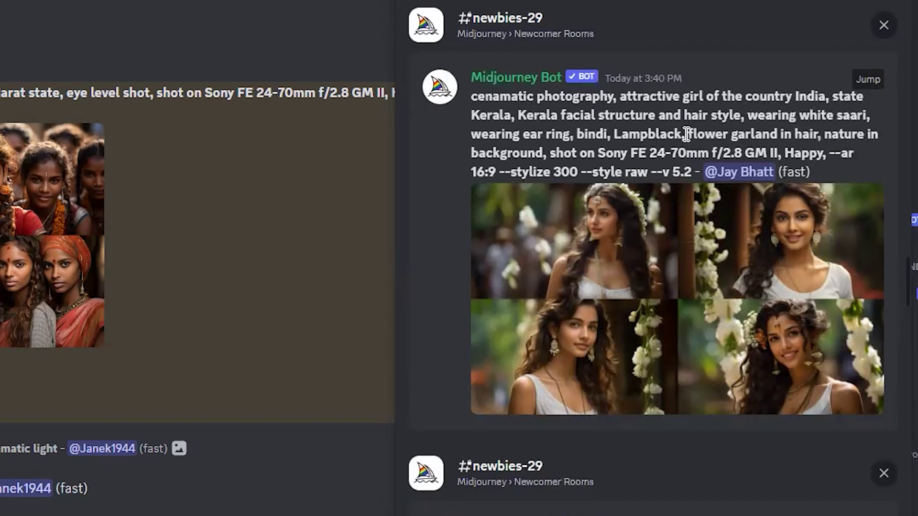
left_click_drag(687, 134, 777, 134)
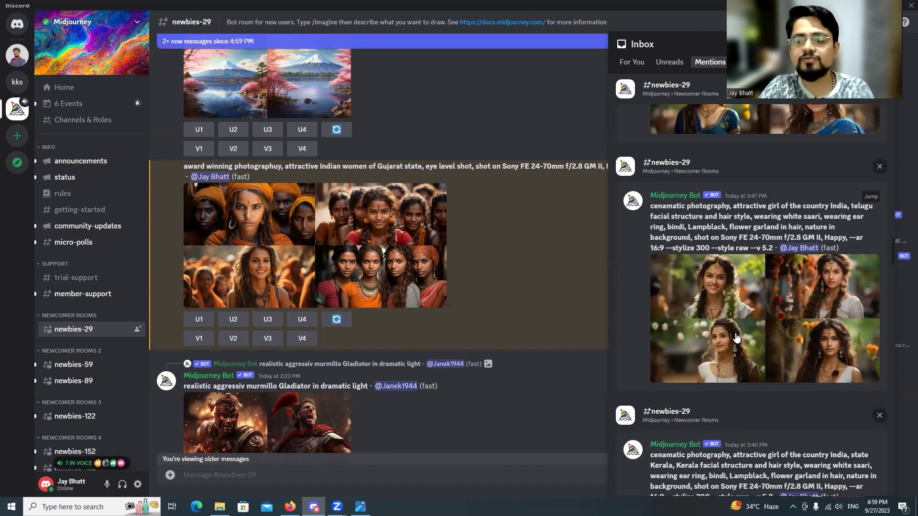
Step: Briefly enlarge the 3:47 PM telugu and blue-sari grids, then scroll to the punjabi girl post
left_click(699, 315)
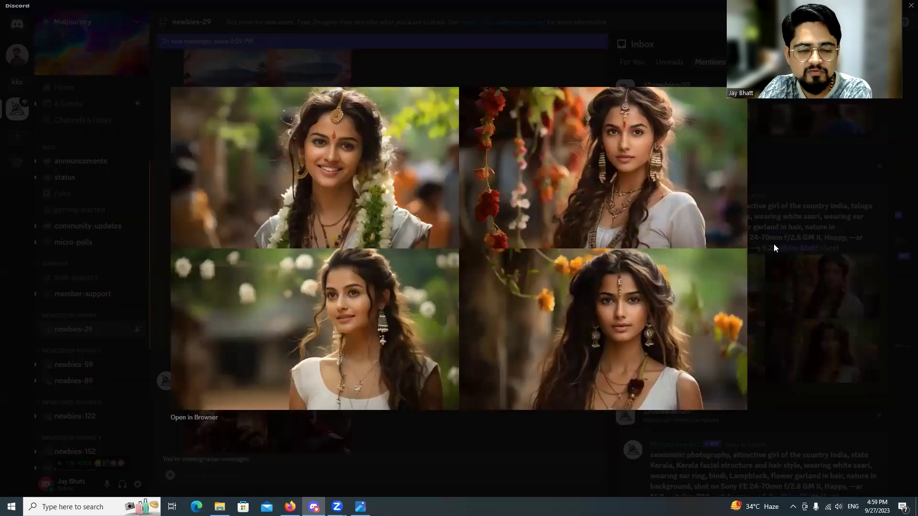
key("Escape")
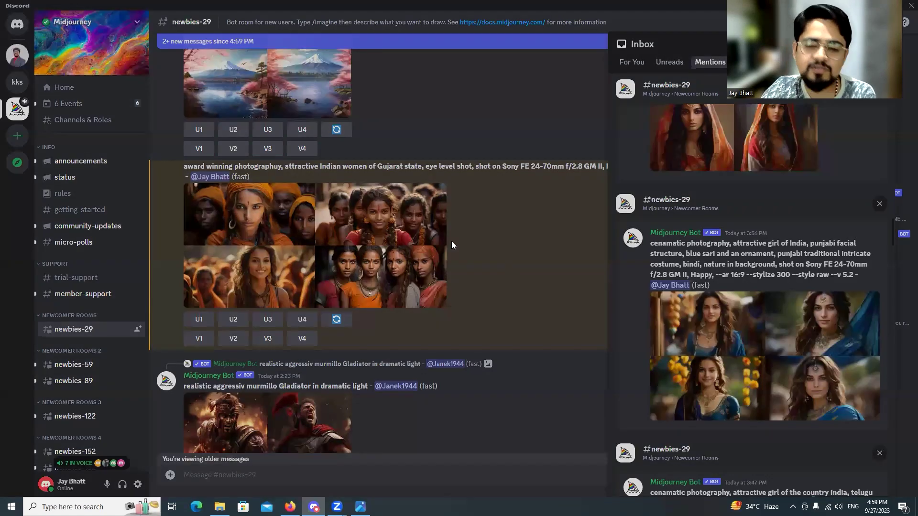
left_click(759, 342)
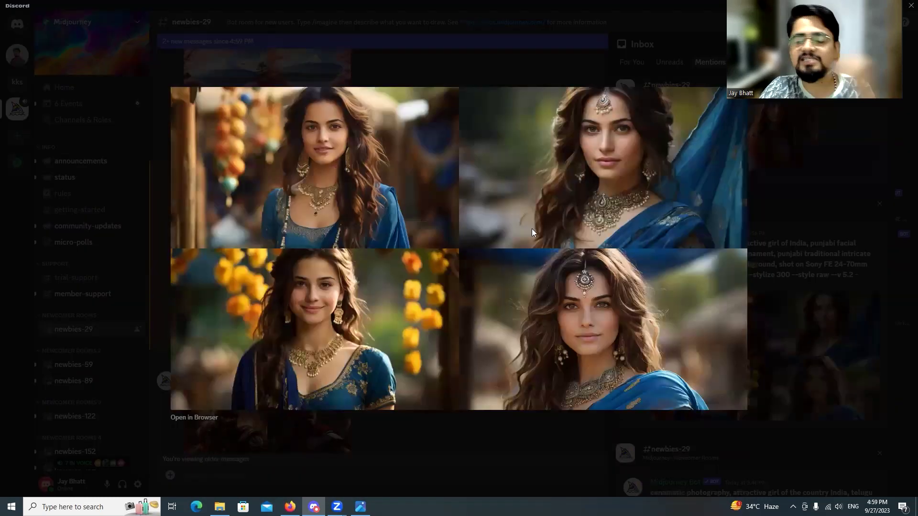
left_click(767, 229)
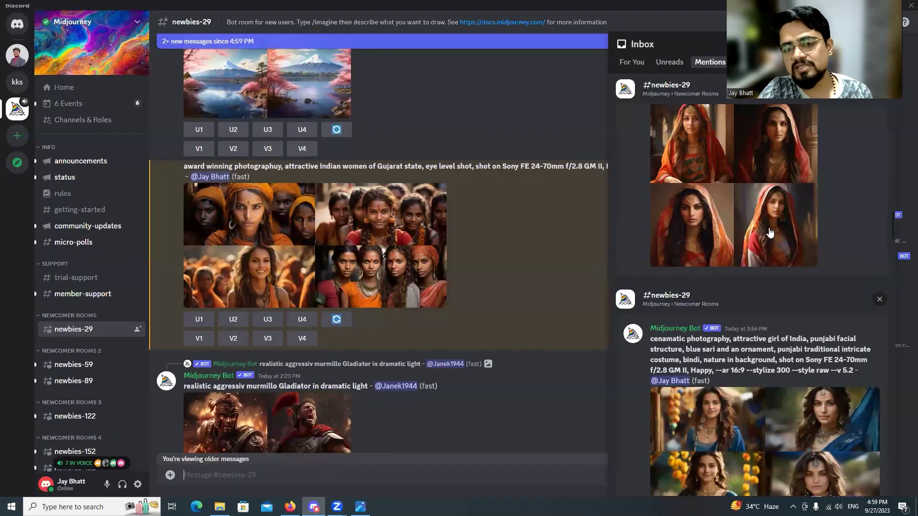
scroll(802, 282, "down", 1)
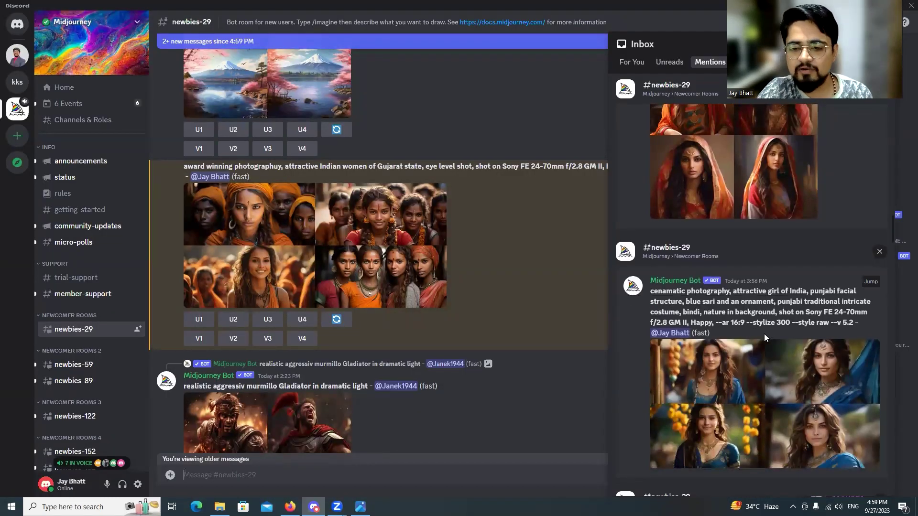
scroll(764, 337, "up", 3)
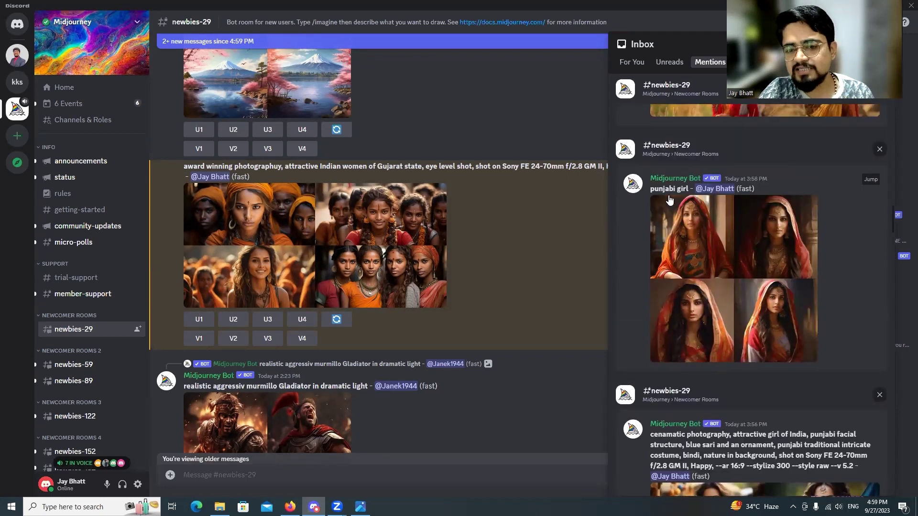
scroll(719, 310, "down", 3)
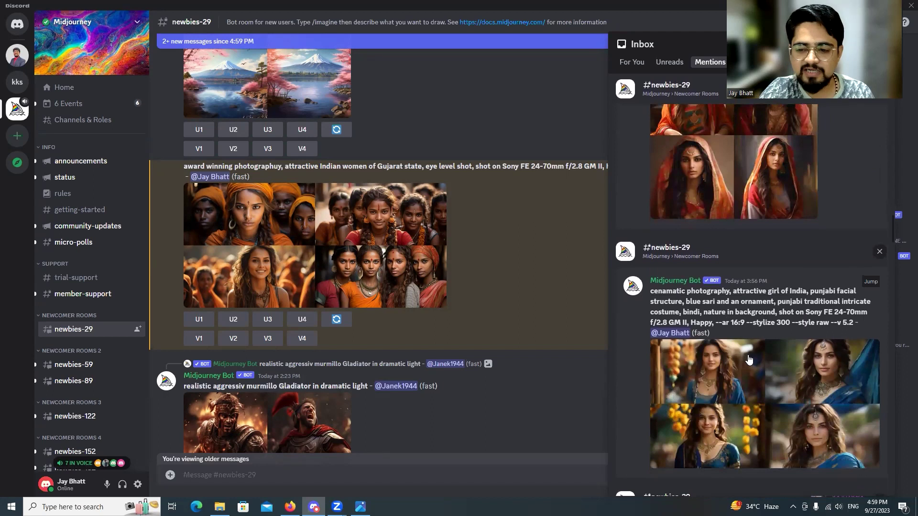
scroll(748, 359, "down", 3)
scroll(837, 328, "up", 5)
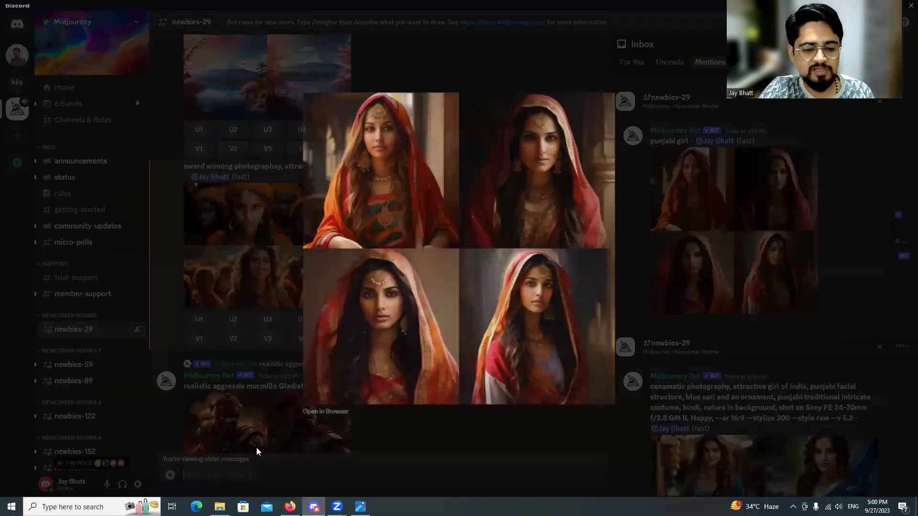
Step: Close the punjabi grid and search Google for 'punjabi women' in a new Firefox tab
left_click(256, 447)
left_click(290, 507)
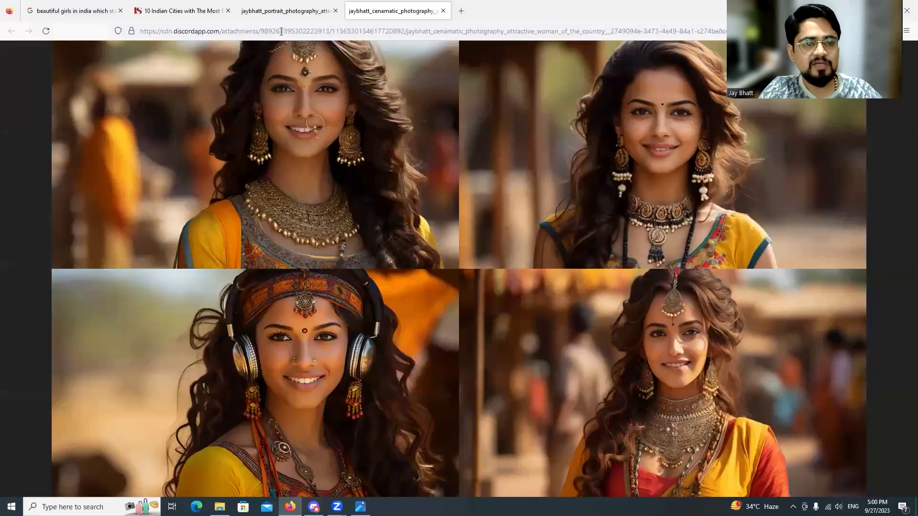
left_click(466, 15)
type("punjabi women")
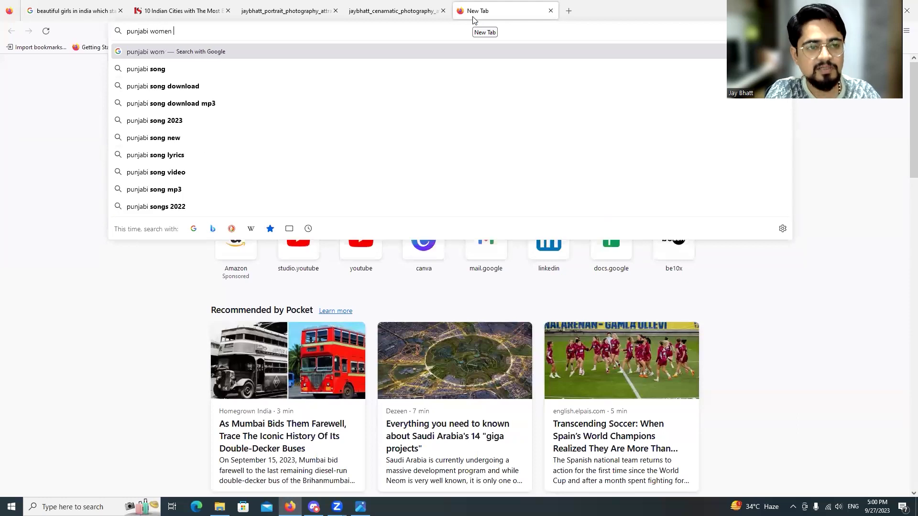
key("Return")
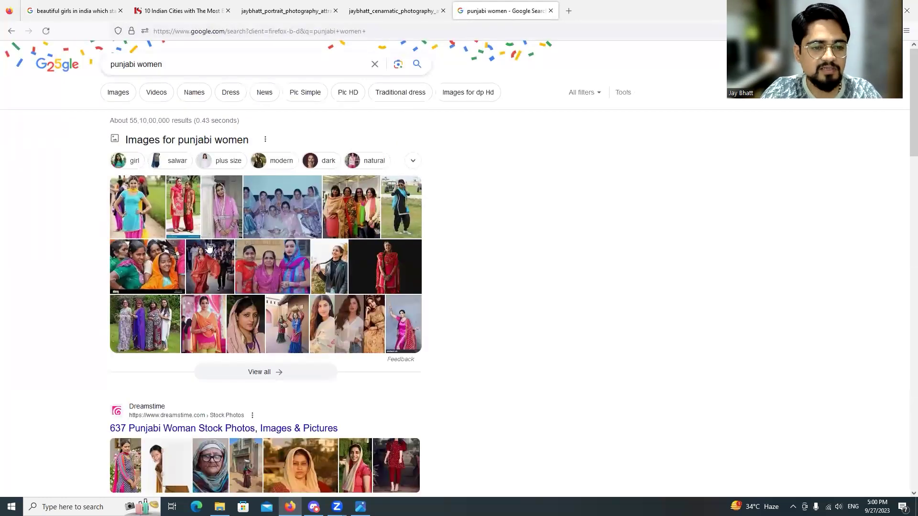
Step: Preview a pink-outfit Punjabi woman photo, then return to the yellow-outfit portrait grid tab
left_click(211, 210)
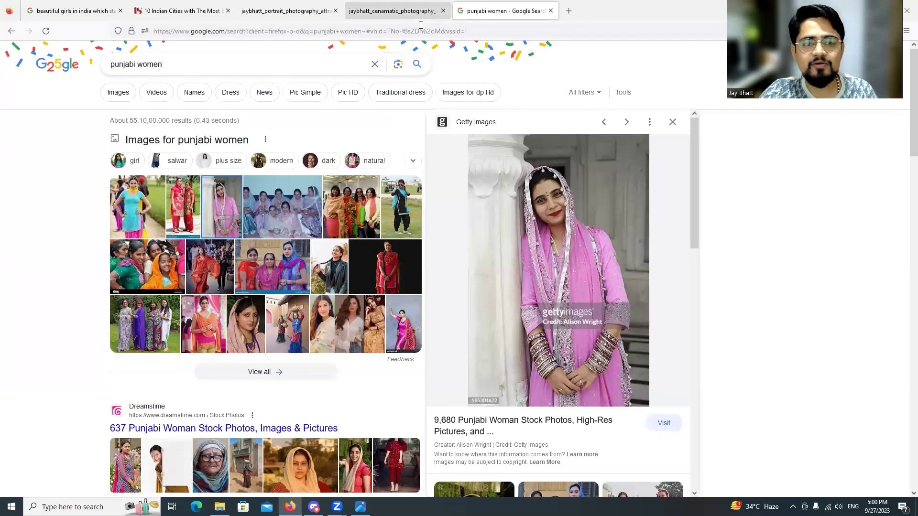
left_click(412, 11)
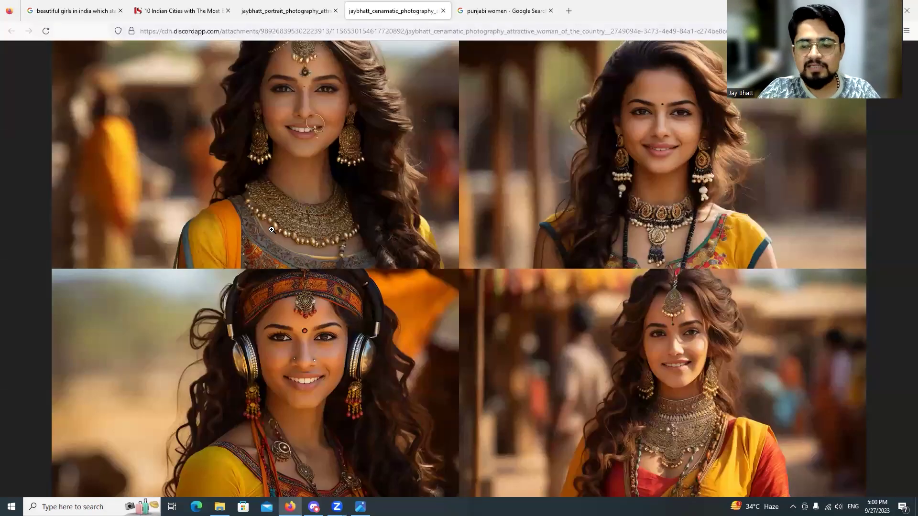
mouse_move(337, 507)
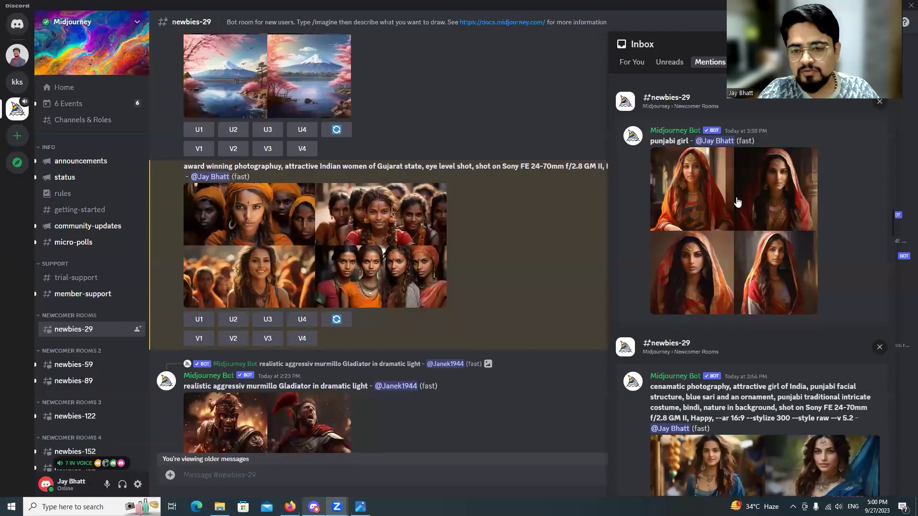
Step: Scroll the Inbox up and close the full-screen Punjabi grid view
scroll(748, 297, "up", 2)
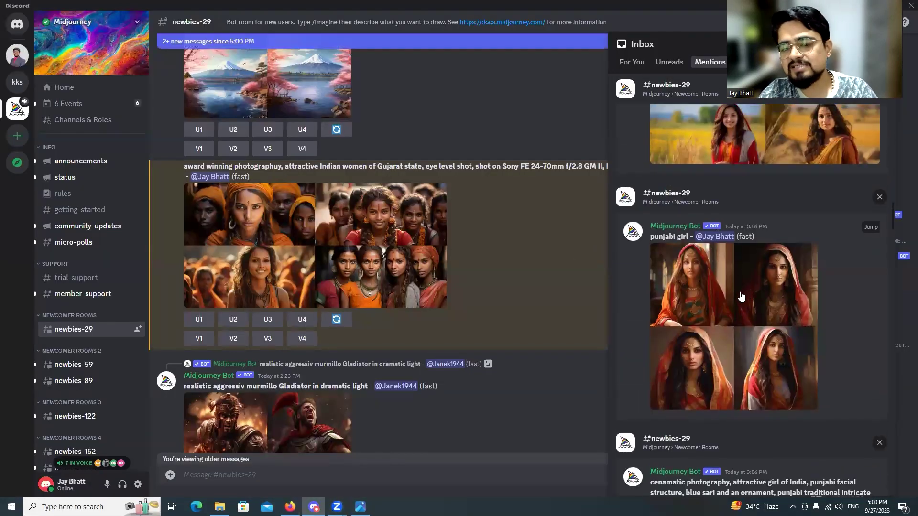
scroll(757, 259, "up", 4)
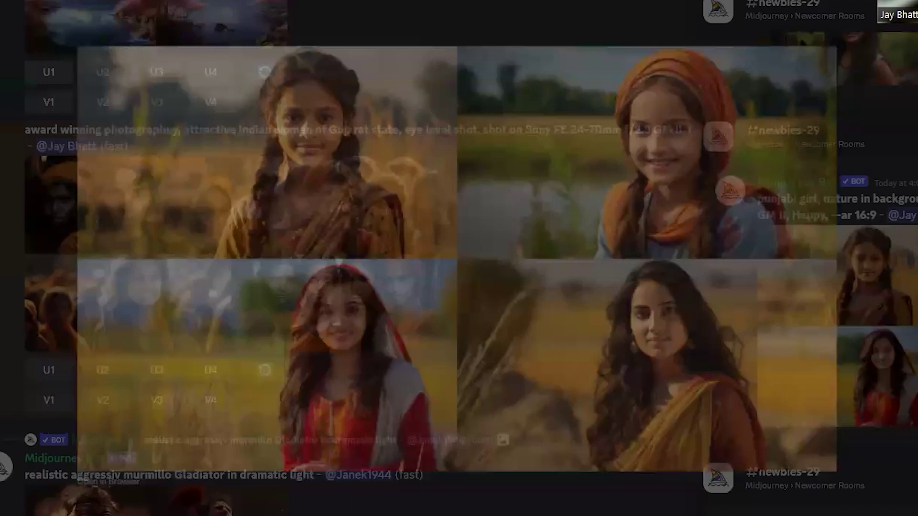
key("Escape")
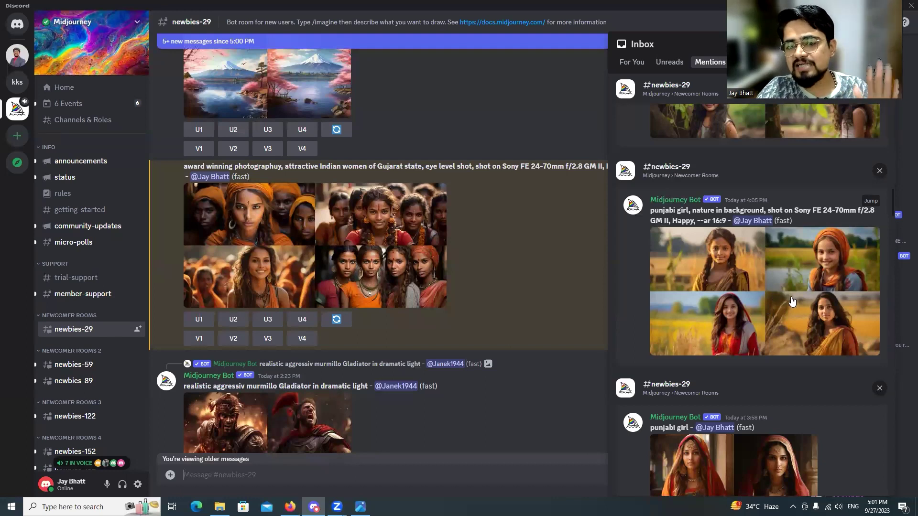
Step: Enlarge and close the kerala girl grid, then bring the faces folder window forward
scroll(793, 302, "up", 5)
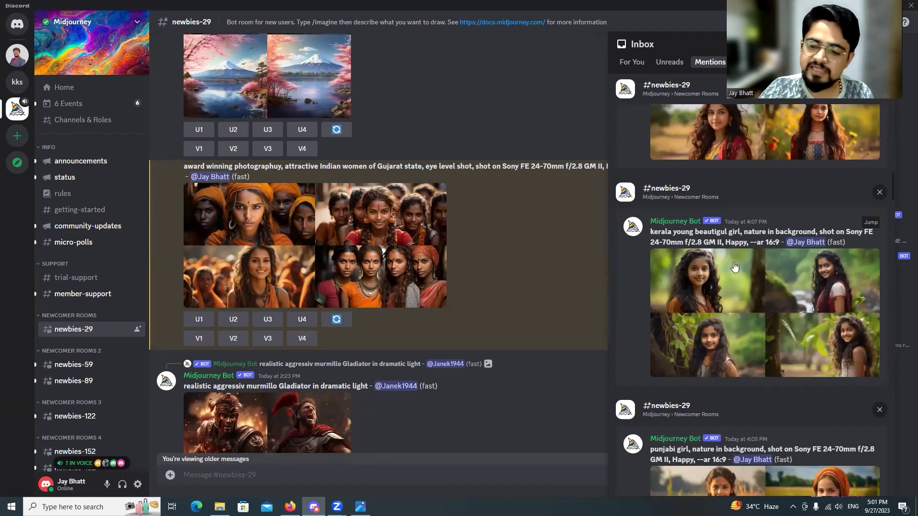
left_click(708, 250)
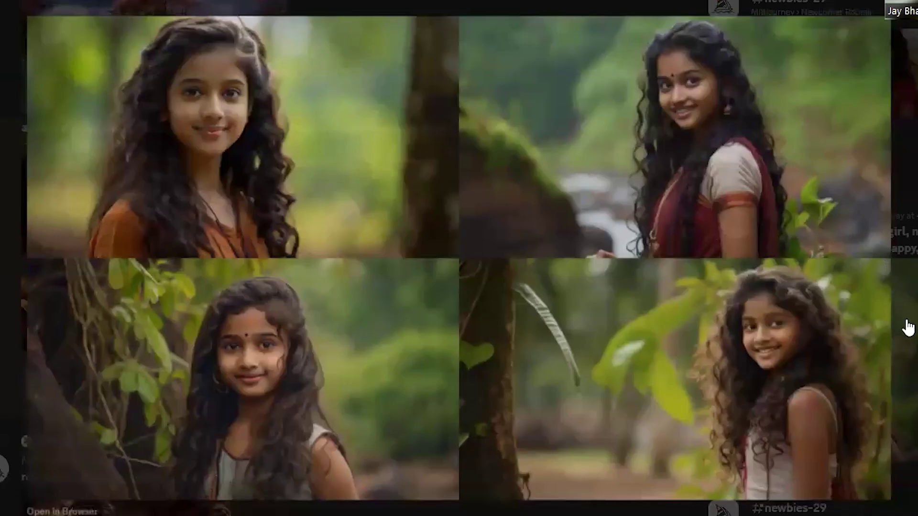
left_click(903, 322)
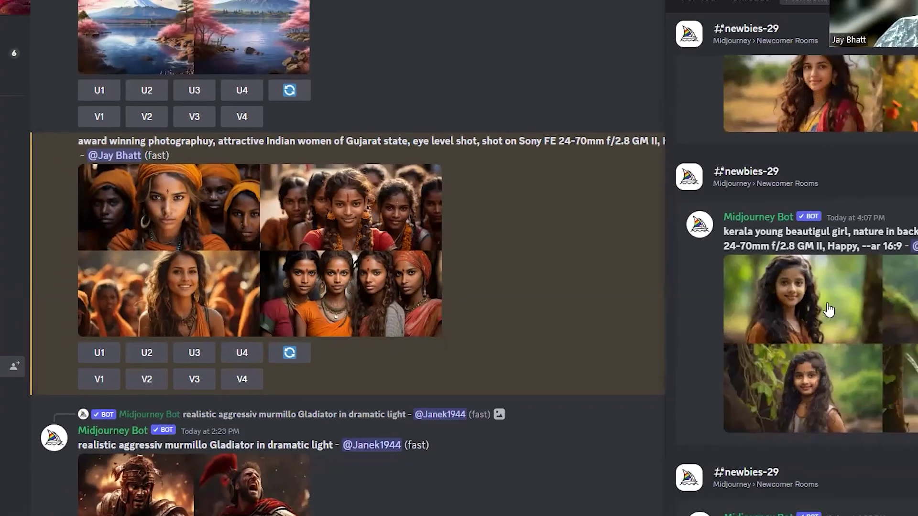
scroll(764, 259, "up", 2)
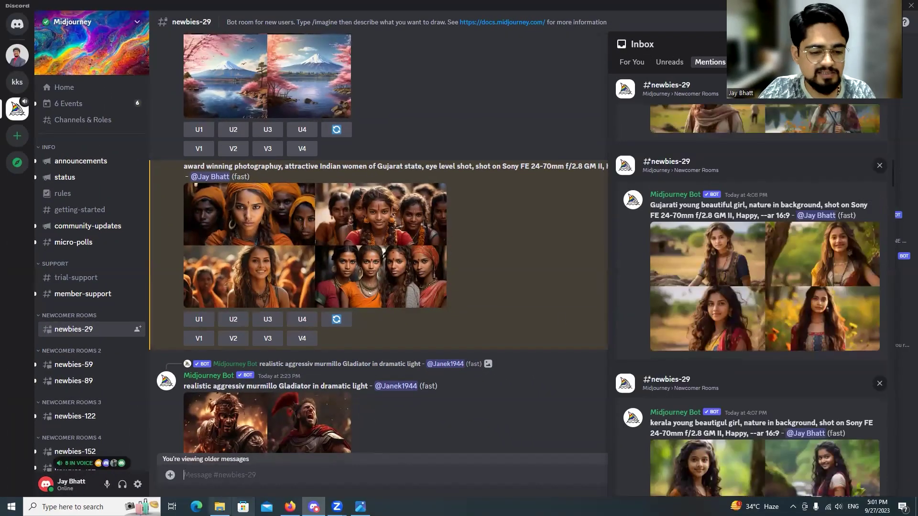
left_click(220, 507)
Step: Open the improved folder and page full-screen through the kerala, 3.png, 4.png, Gujarati and Gujarat photos
double_click(167, 95)
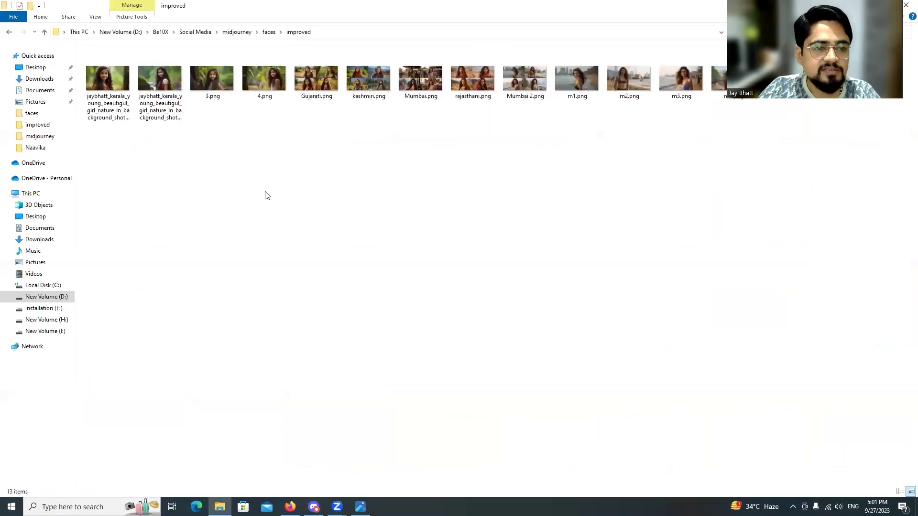
double_click(120, 93)
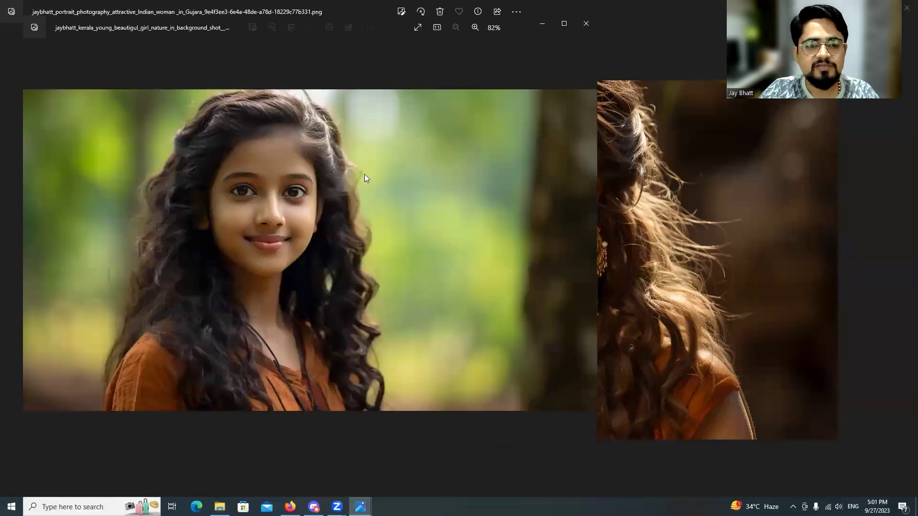
mouse_move(404, 222)
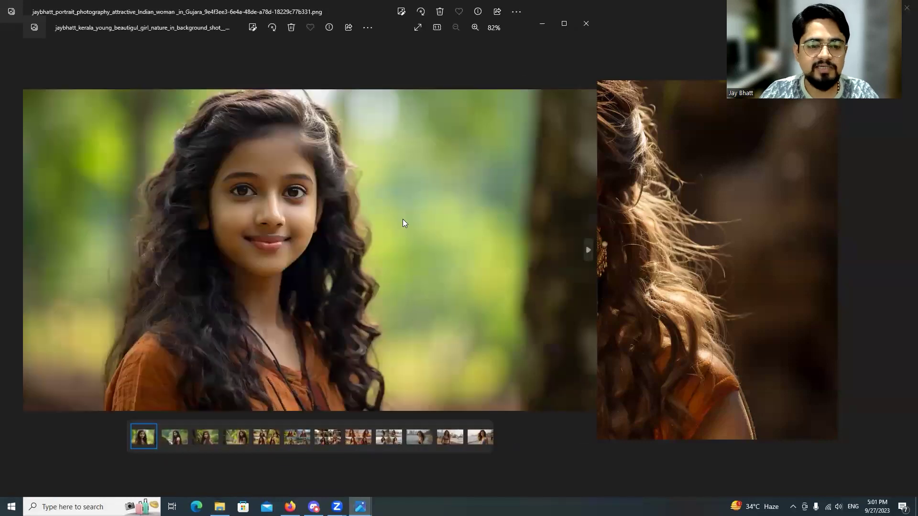
double_click(553, 42)
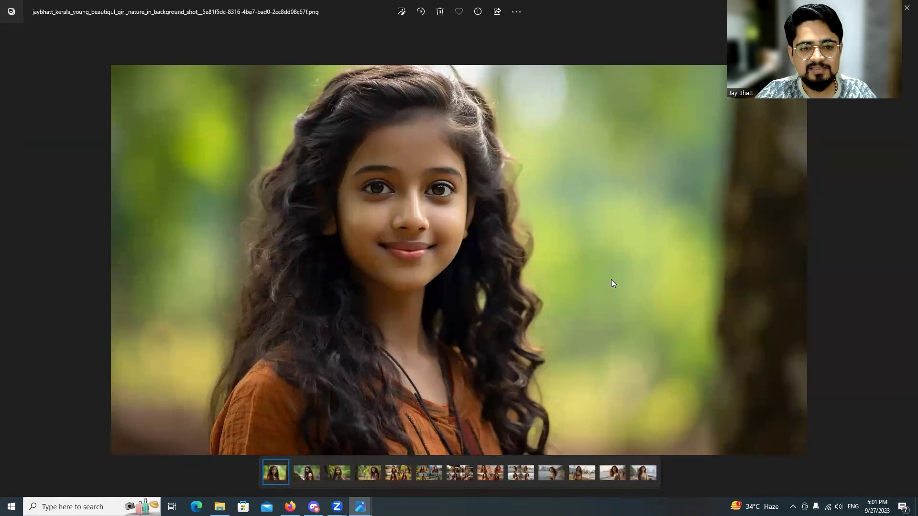
key("Right")
key("Right")
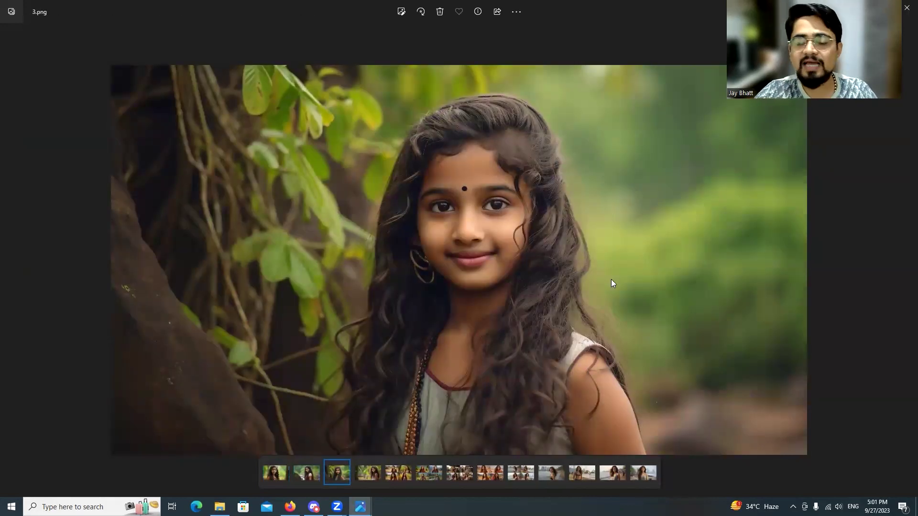
key("Right")
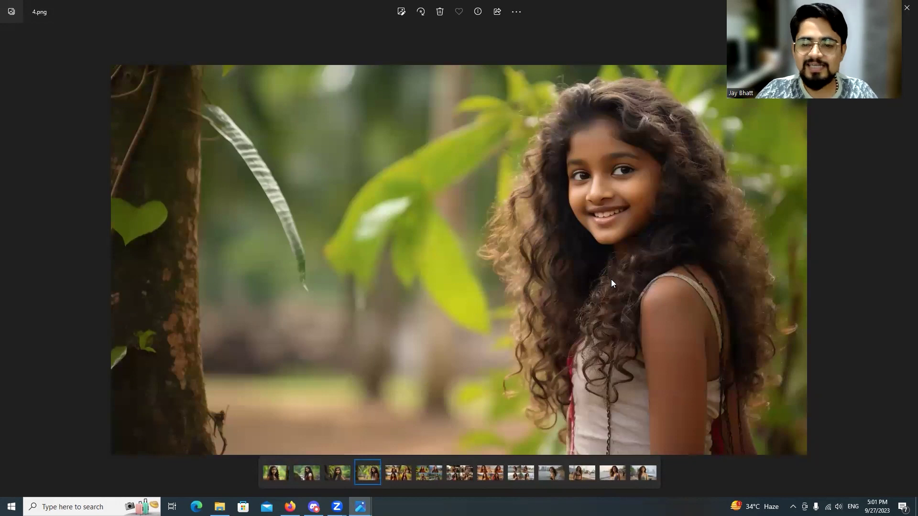
key("Right")
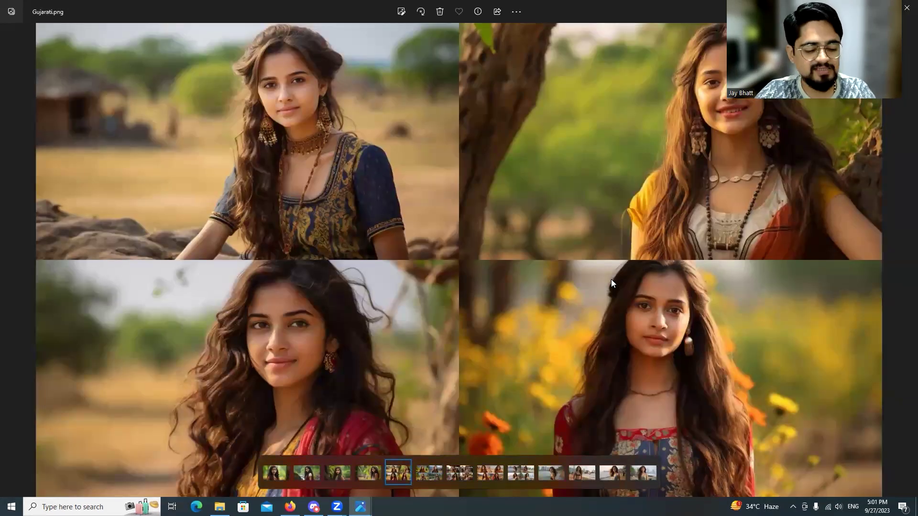
key("Right")
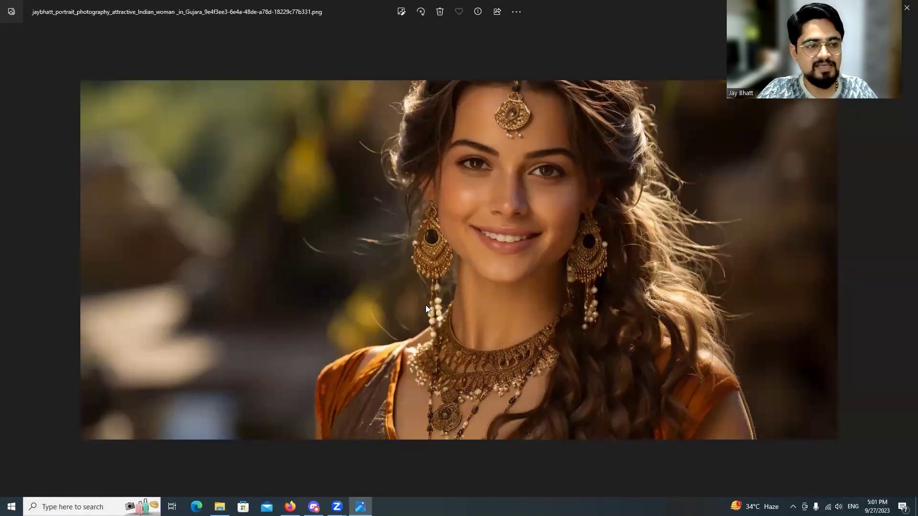
Step: Close Windows Photos and switch back to Discord
key("alt+space")
key("c")
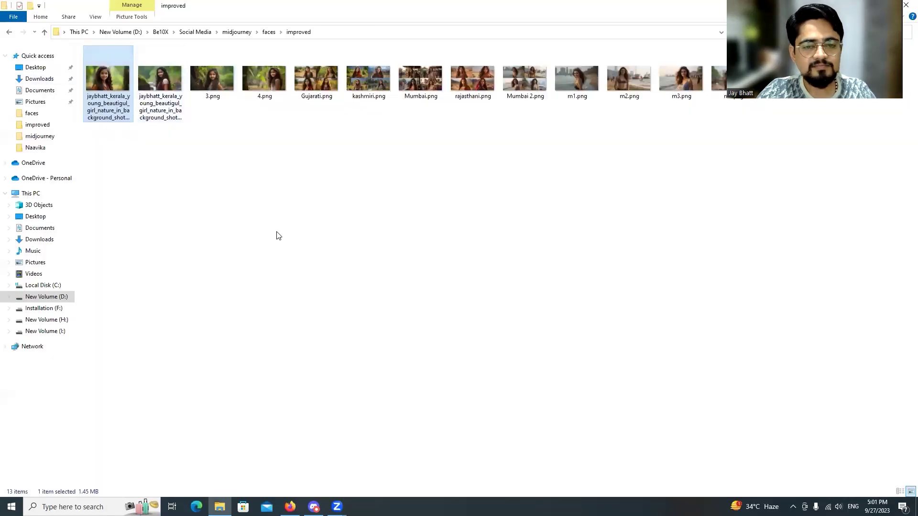
key("alt+Tab")
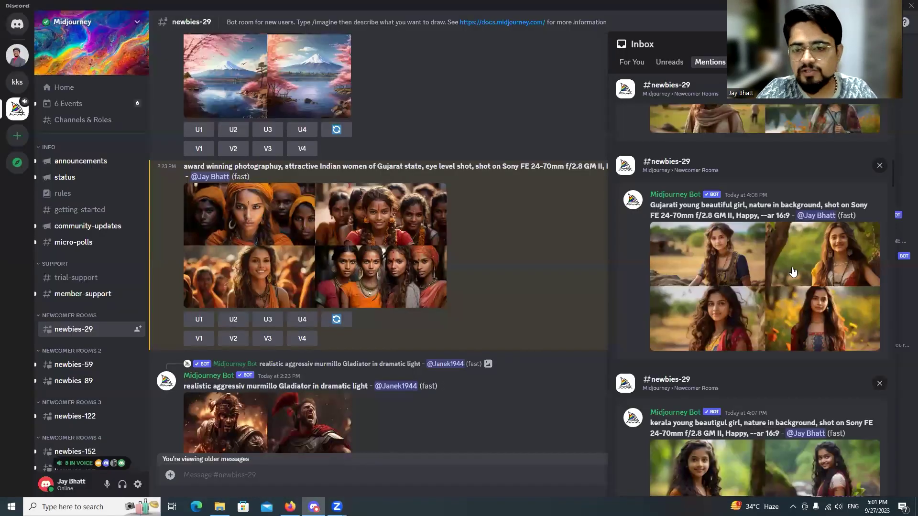
Step: Enlarge the Kashmiri four-image grid for a look, then close it
scroll(793, 272, "up", 4)
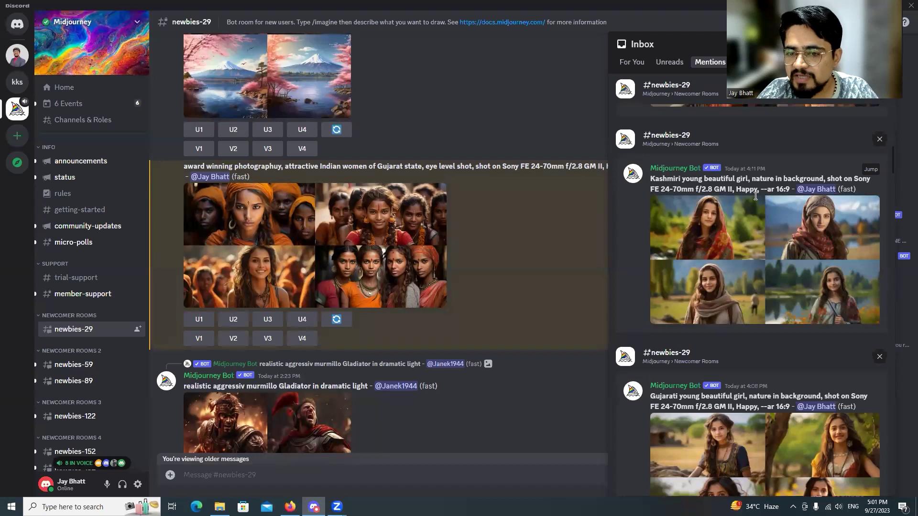
left_click(747, 233)
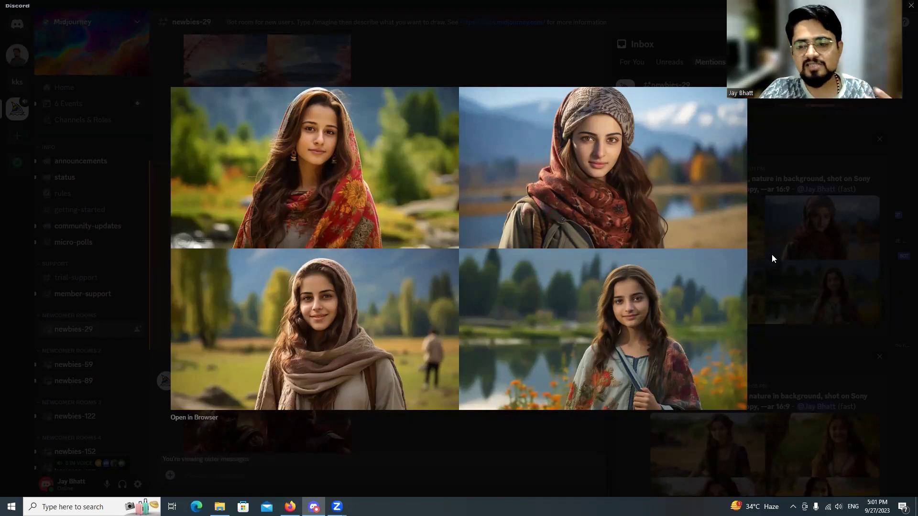
left_click(793, 238)
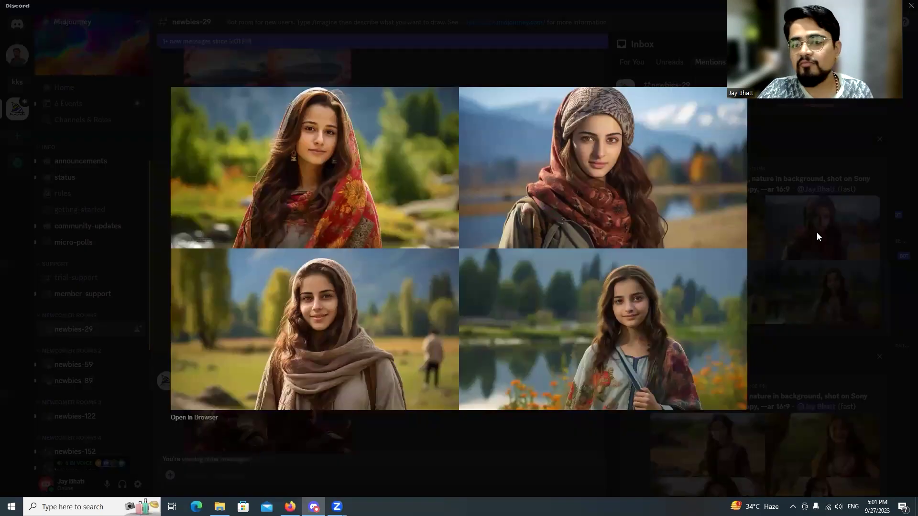
Step: Open the 4:12 PM Mumbai bandstand portrait grid enlarged
left_click(791, 278)
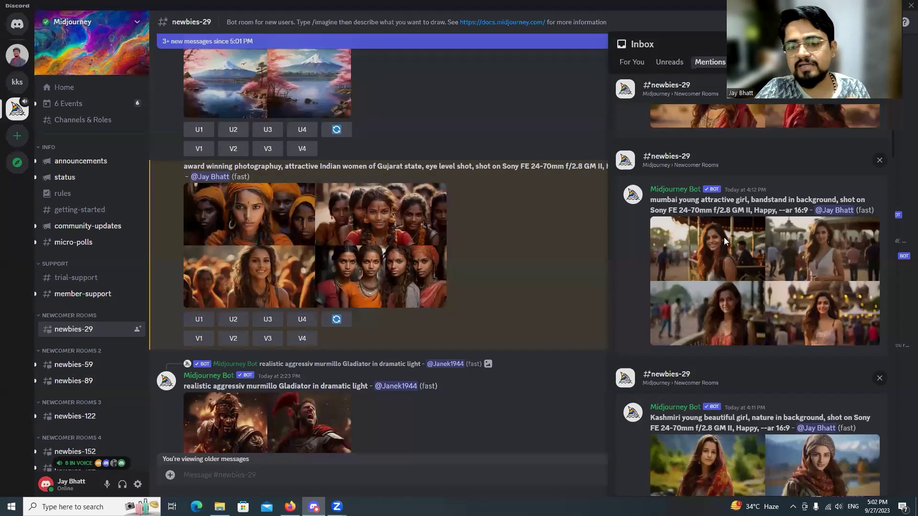
left_click(517, 244)
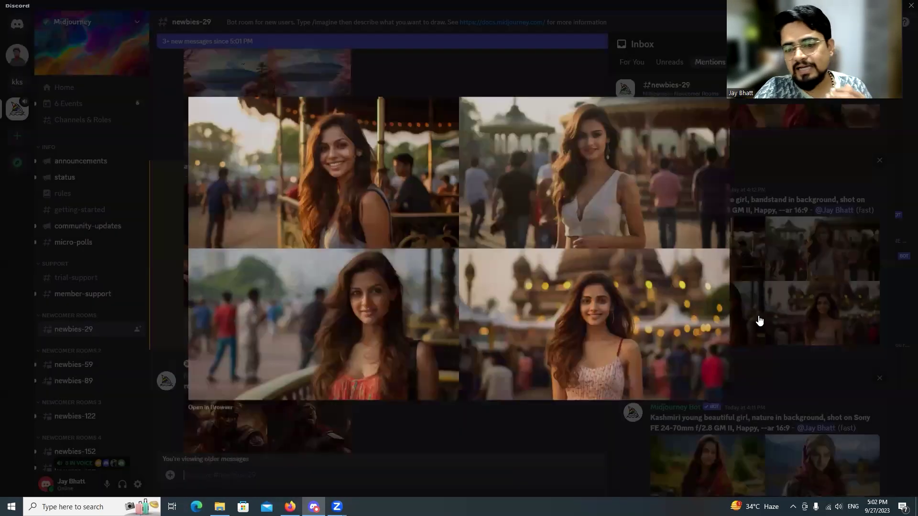
left_click(760, 320)
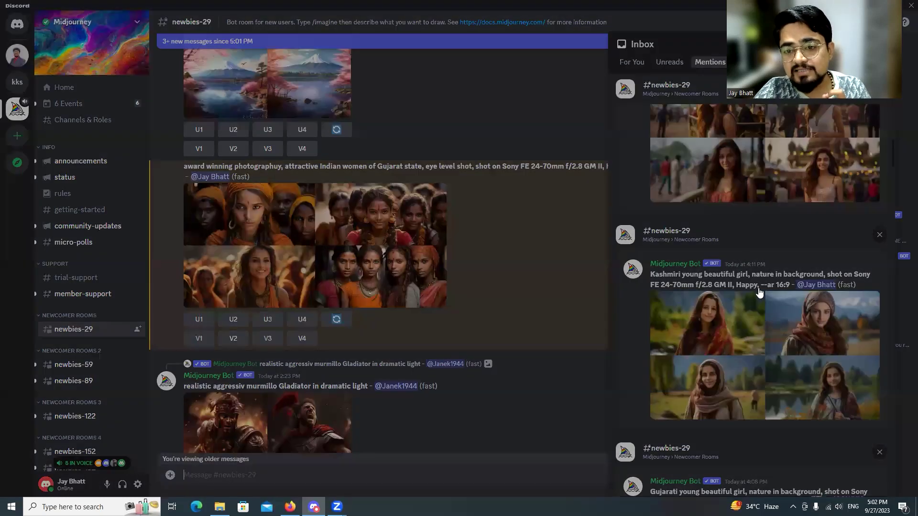
scroll(746, 239, "up", 2)
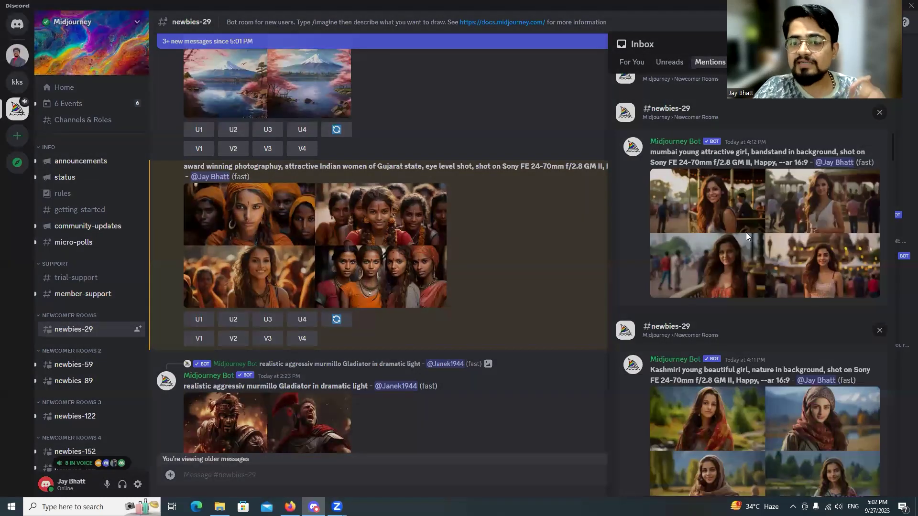
left_click(803, 247)
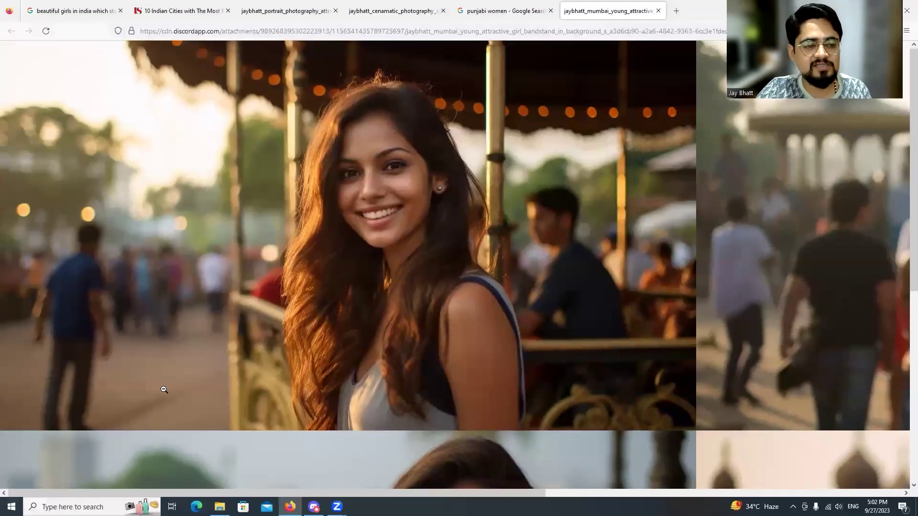
Step: Pan across the full-size Mumbai bandstand portraits in Firefox, then return to Discord and close its preview
left_click_drag(289, 494, 619, 474)
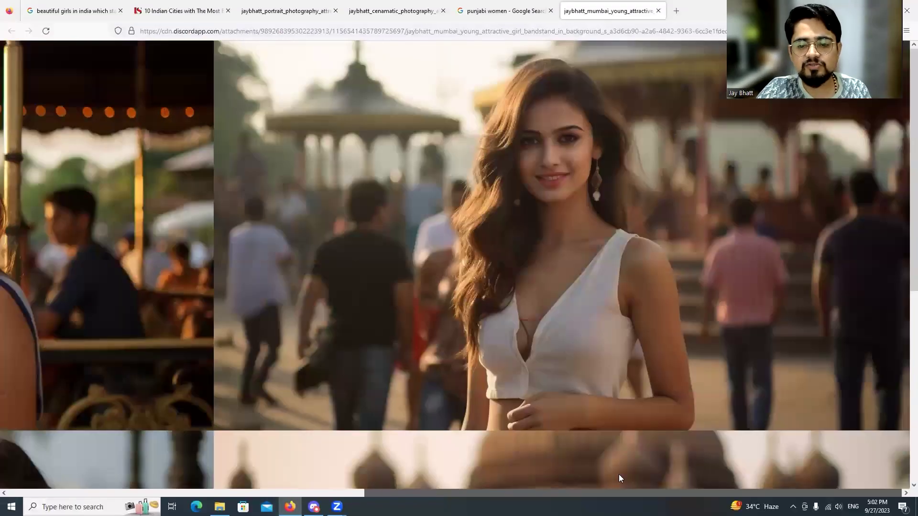
scroll(543, 414, "down", 5)
scroll(542, 414, "down", 1)
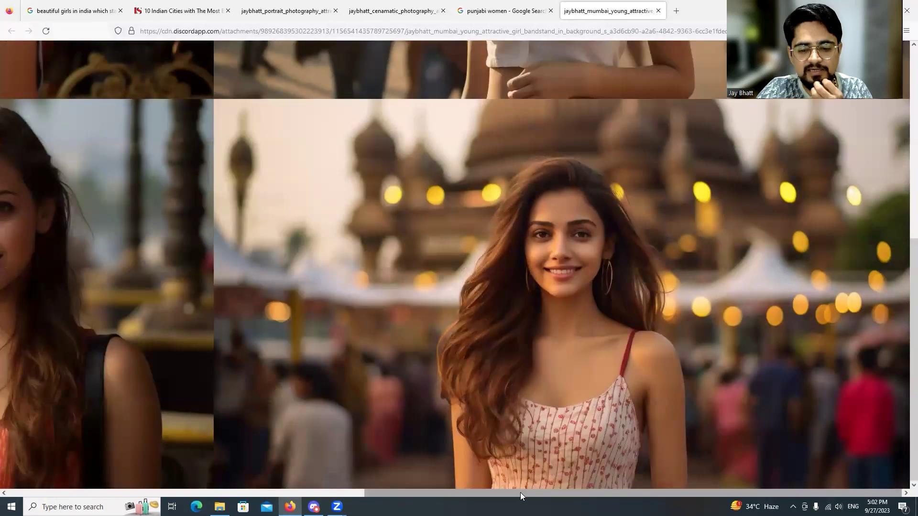
left_click_drag(520, 493, 187, 475)
left_click_drag(101, 476, 48, 476)
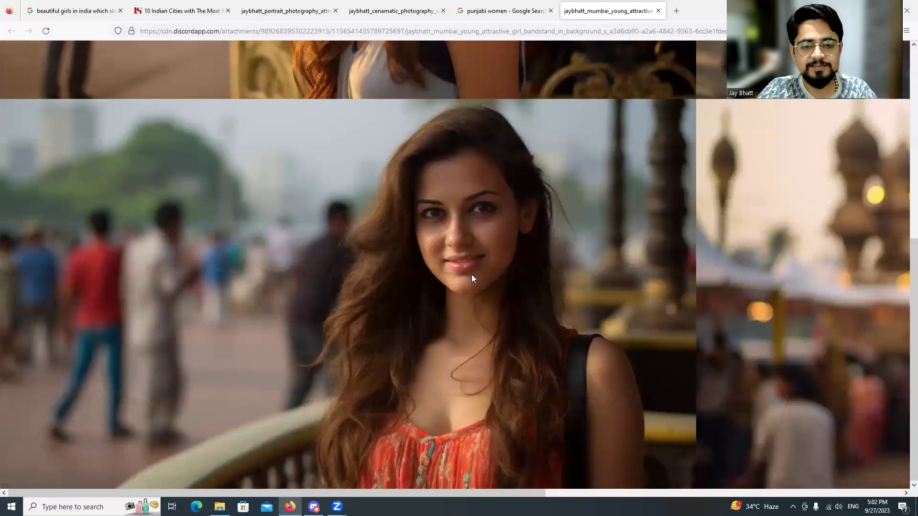
key("alt+Tab")
left_click(802, 286)
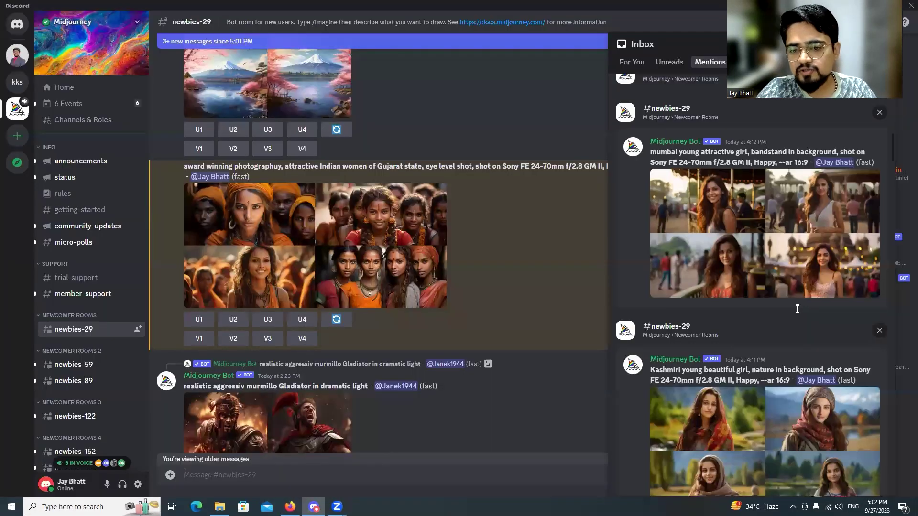
Step: Enlarge the Rajasthani desert portrait grid for a look, then close it
scroll(801, 324, "up", 5)
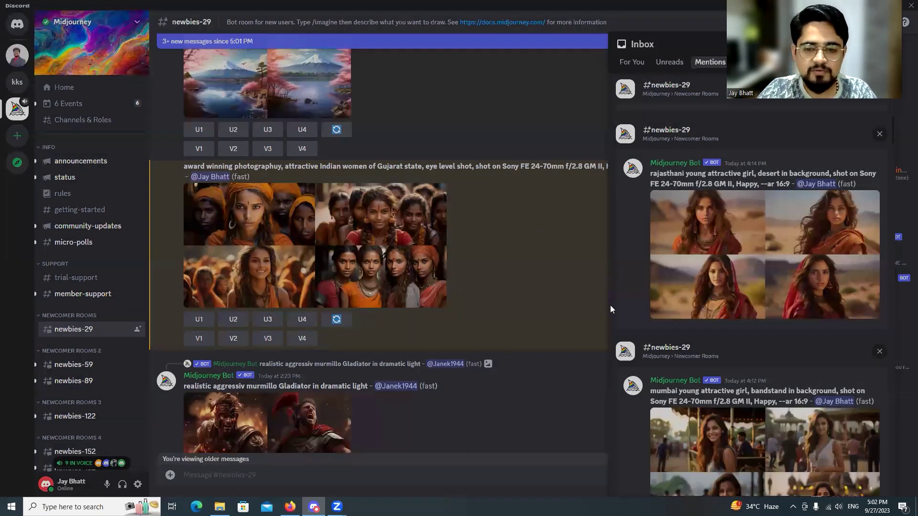
left_click(656, 306)
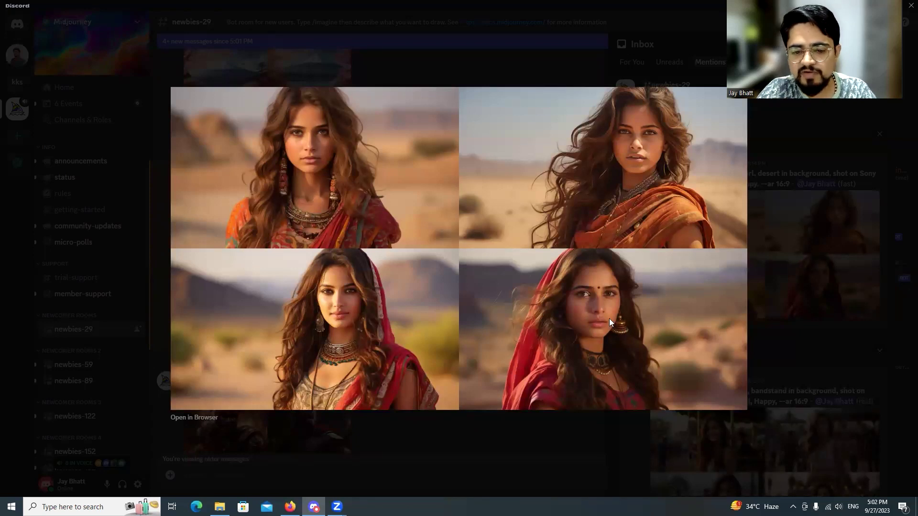
left_click(811, 280)
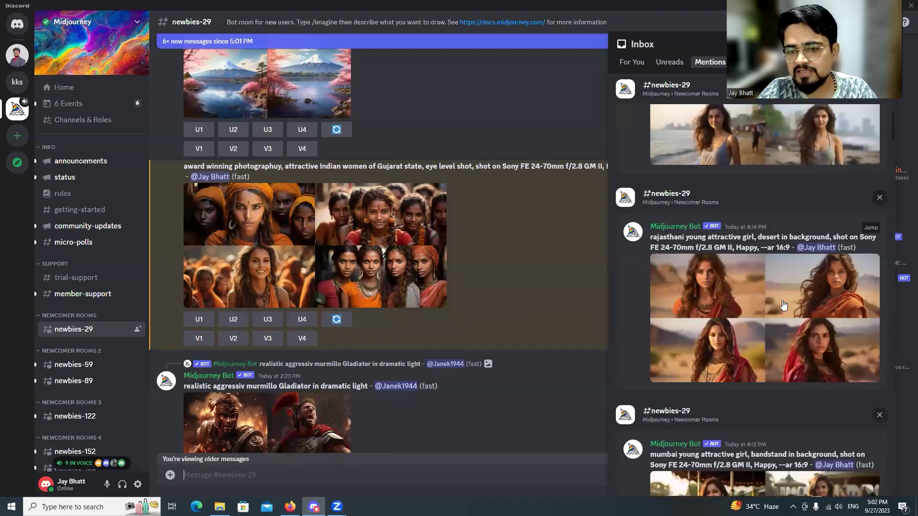
Step: Scroll to the 4:15 PM Mumbai beach post and open its grid in Firefox
scroll(697, 239, "up", 2)
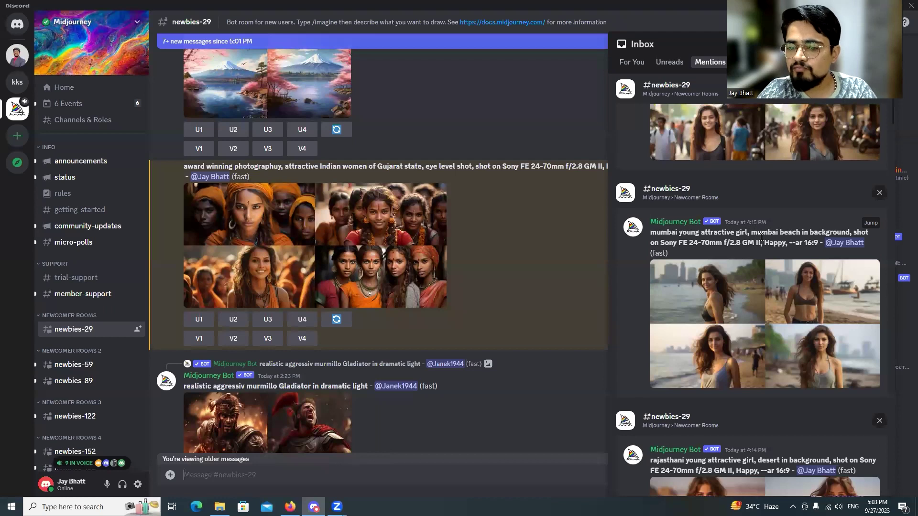
scroll(761, 237, "down", 1)
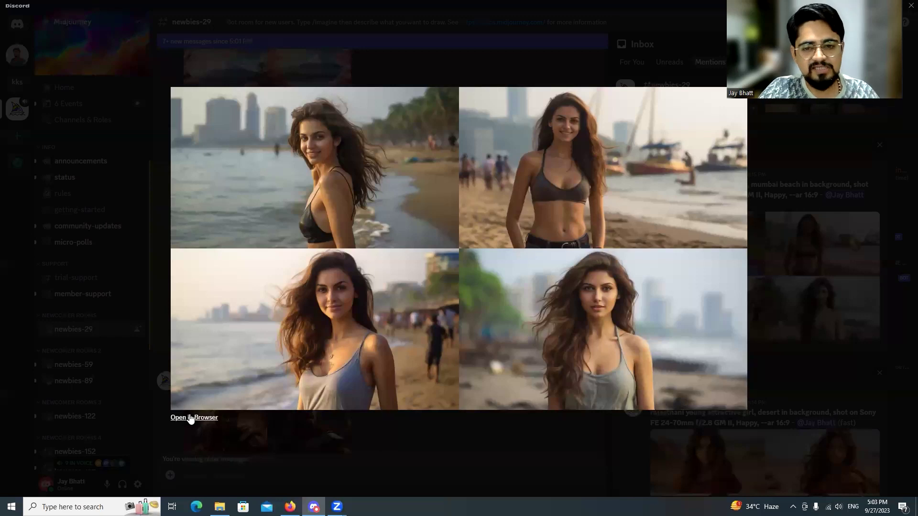
left_click(191, 417)
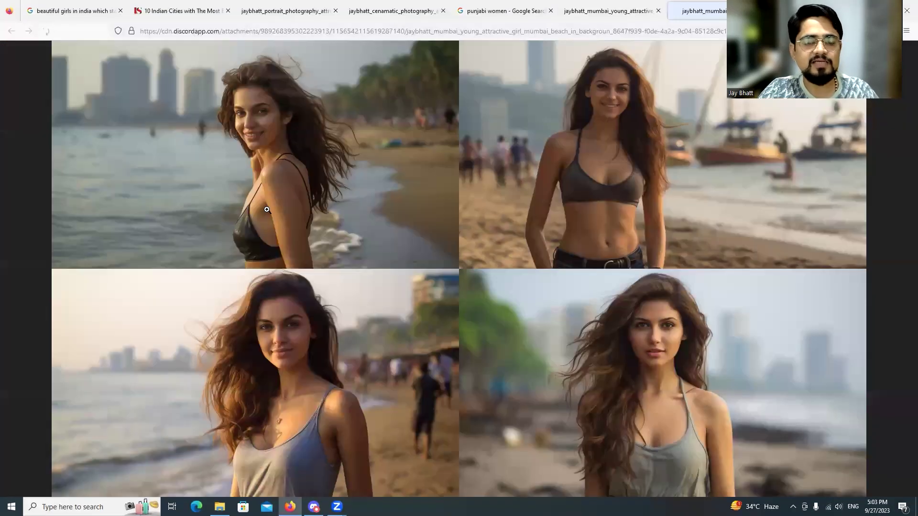
Step: View the Mumbai beach portrait grid at full size in Firefox, then close its Discord preview
left_click(178, 154)
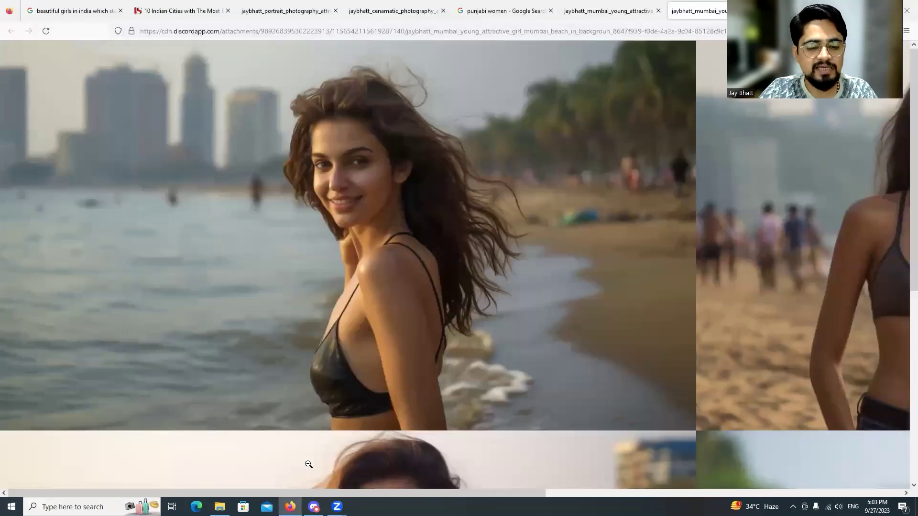
left_click_drag(309, 492, 622, 492)
scroll(523, 411, "down", 5)
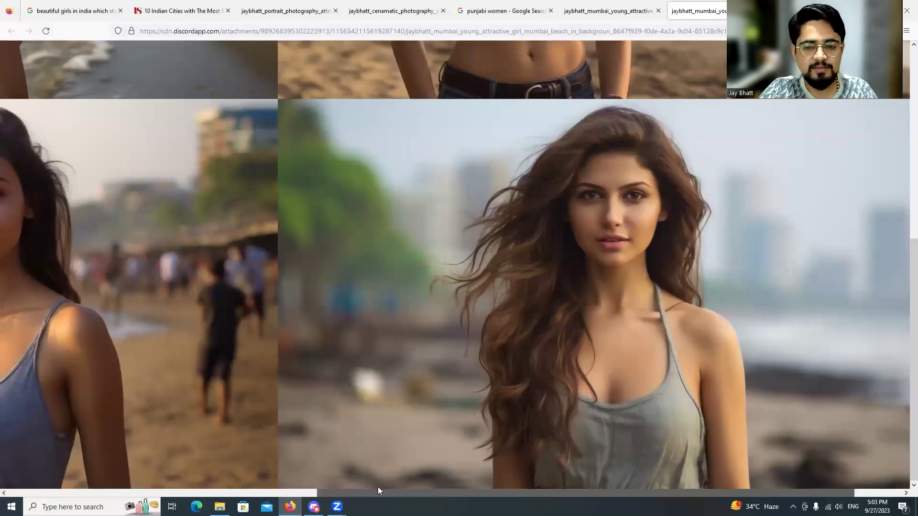
left_click_drag(378, 492, 78, 458)
key("alt+Tab")
left_click(789, 273)
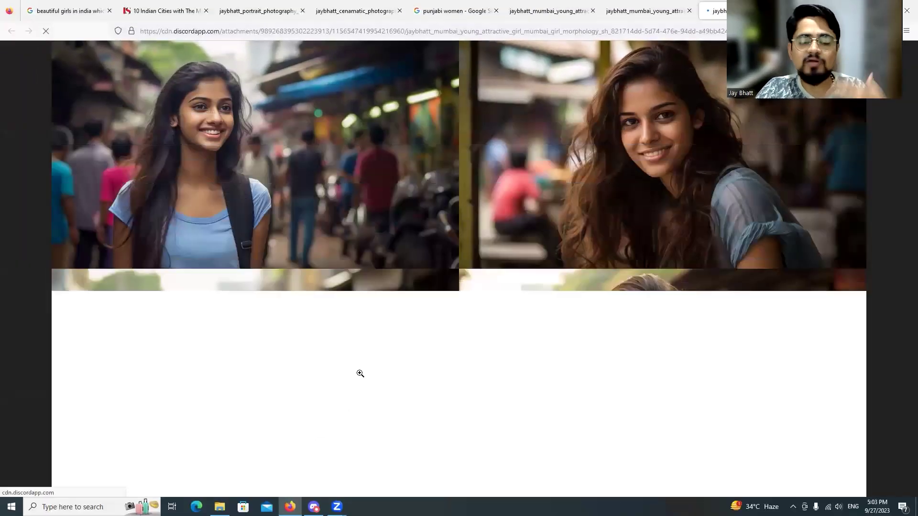
Step: View the Mumbai street portrait grid at full size, fit it back, and return to Discord
left_click(202, 136)
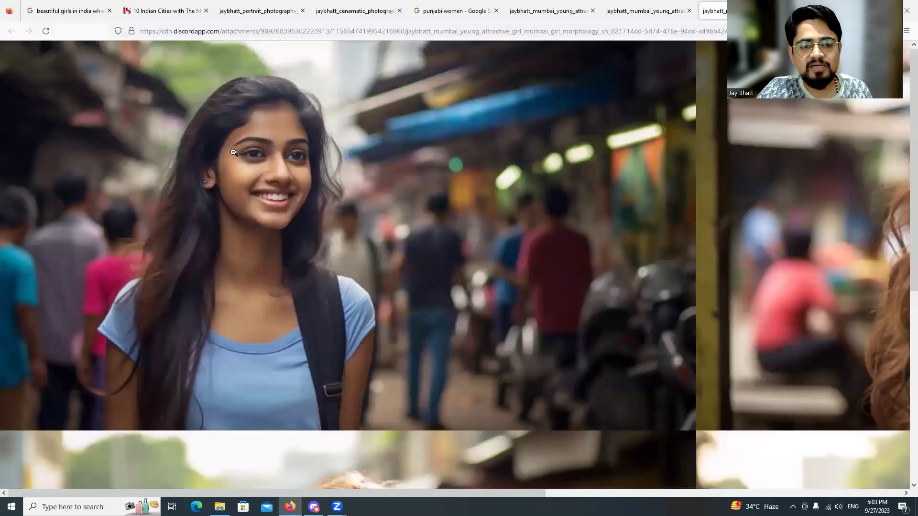
scroll(285, 493, "right", 3)
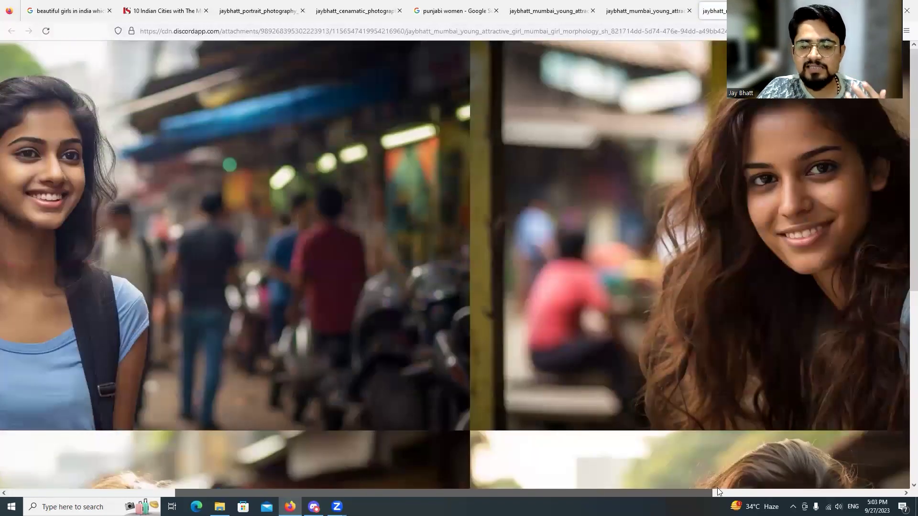
scroll(572, 486, "right", 3)
scroll(607, 388, "down", 5)
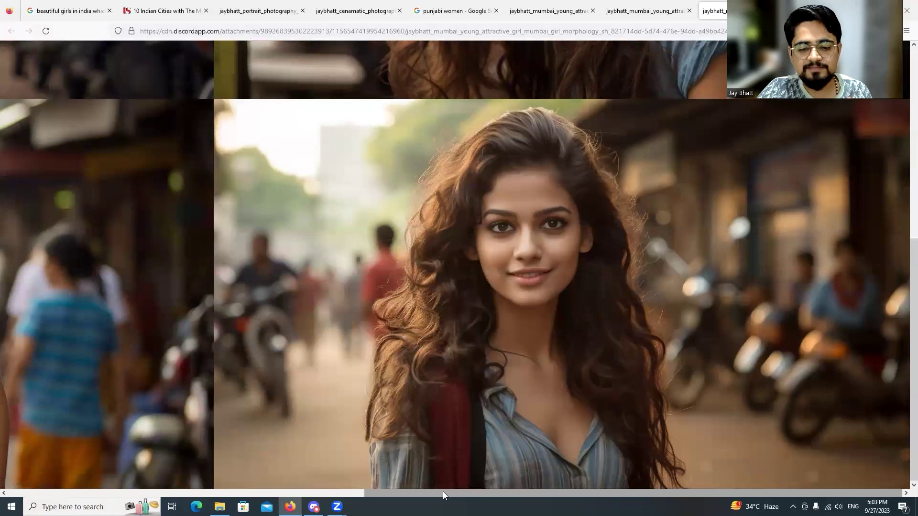
left_click_drag(443, 492, 108, 481)
left_click(413, 263)
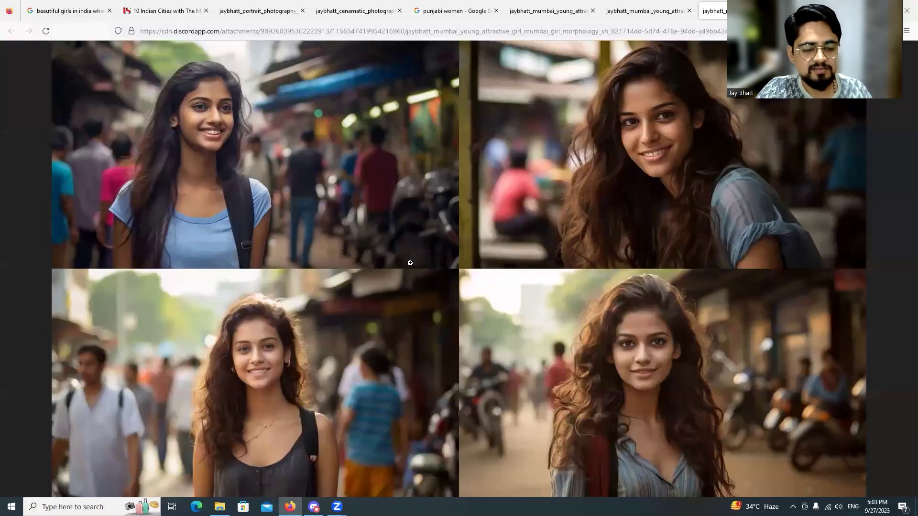
key("alt+Tab")
key("Escape")
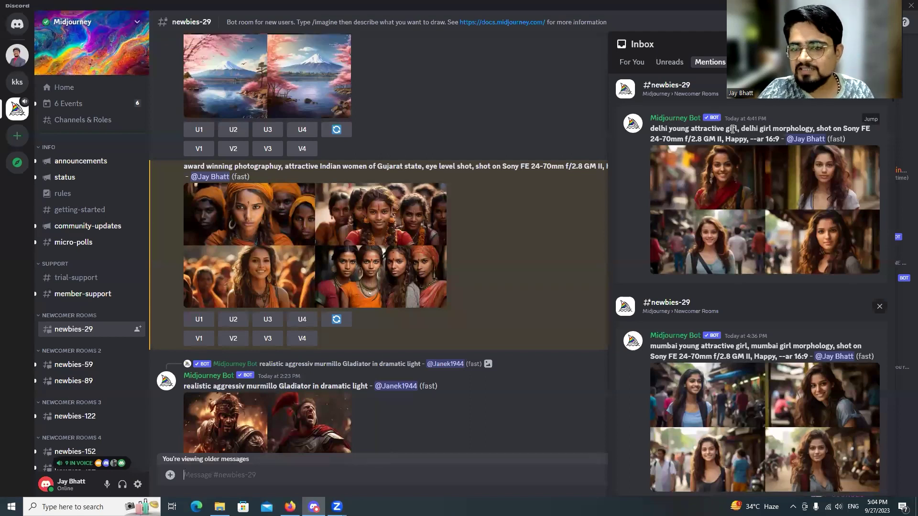
Step: Open the Delhi portrait grid in Firefox, view it at full size, then close the preview
left_click(737, 225)
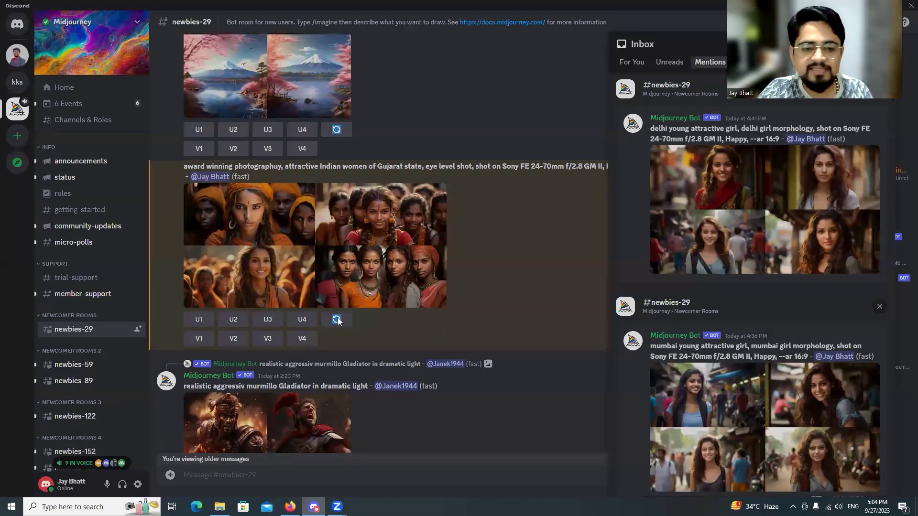
left_click(199, 419)
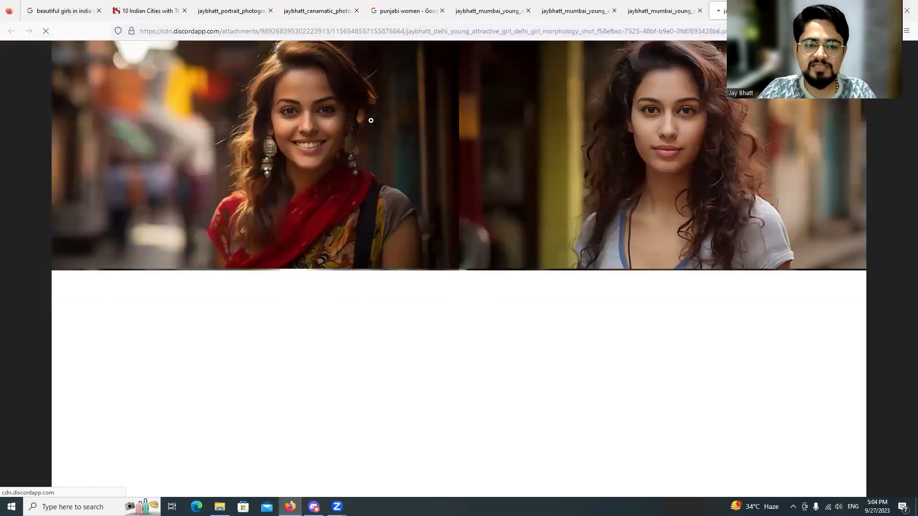
left_click(304, 145)
scroll(353, 196, "down", 5)
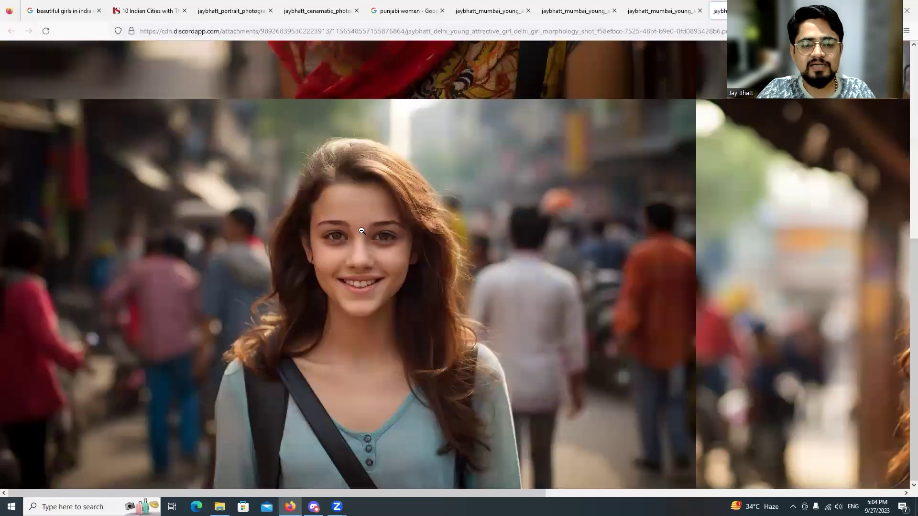
left_click(463, 248)
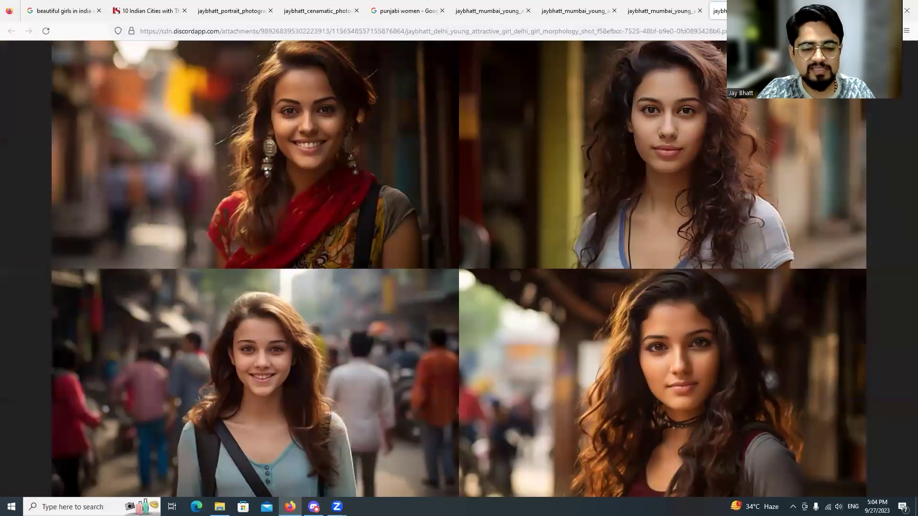
key("alt+Tab")
left_click(748, 344)
Step: Scroll the Inbox mentions to the 2:42 PM Gujarati bindi-and-sindoor portrait post
scroll(764, 329, "down", 5)
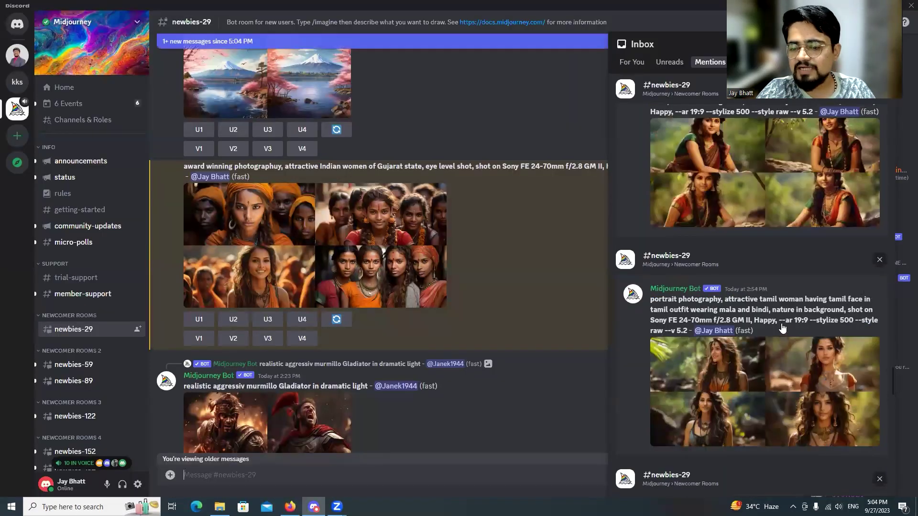
scroll(770, 327, "down", 5)
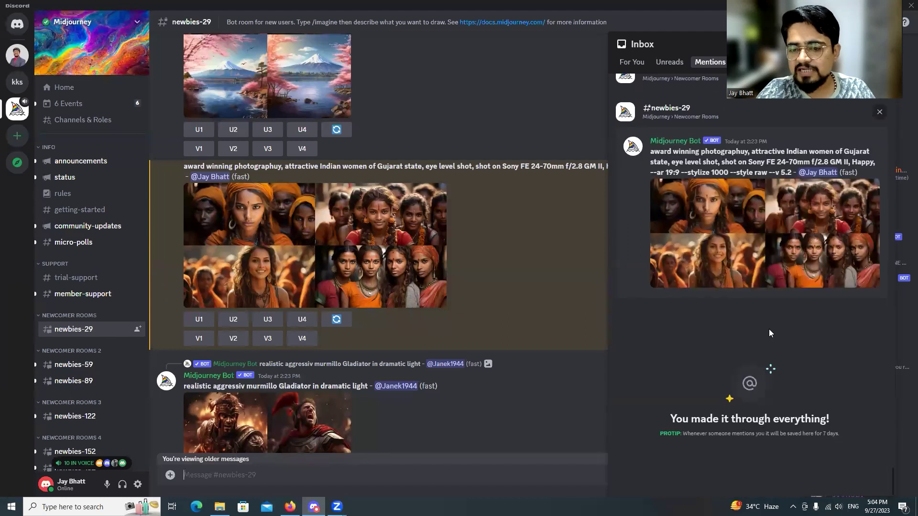
scroll(769, 328, "up", 5)
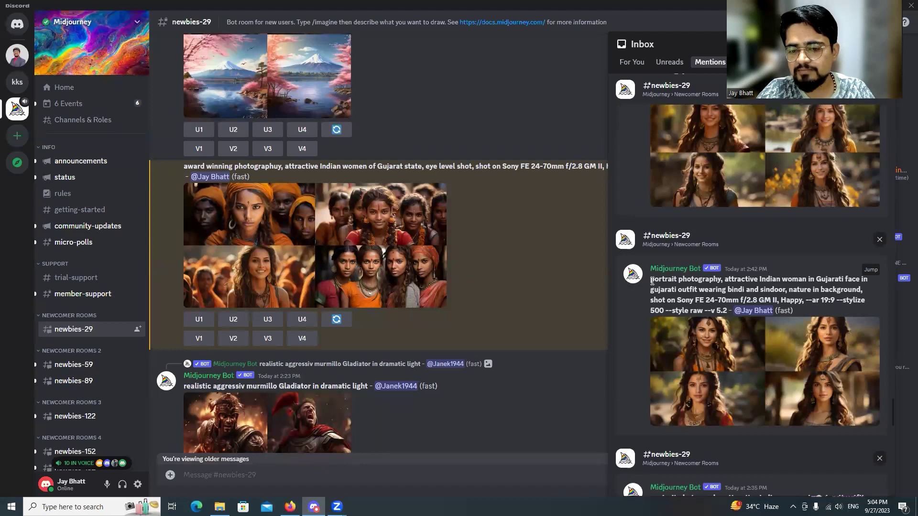
Step: Copy the Gujarati portrait prompt and submit it to Midjourney's /shorten command
left_click_drag(651, 281, 727, 310)
key("ctrl+c")
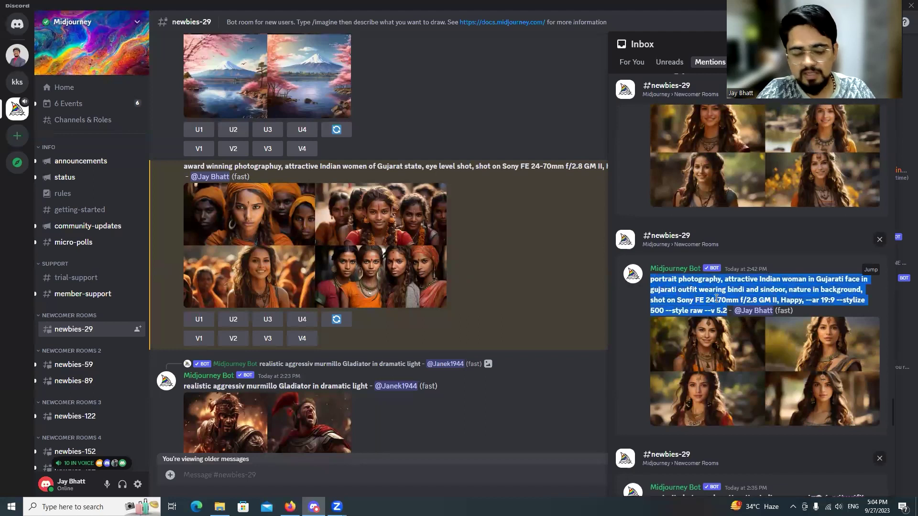
left_click(232, 478)
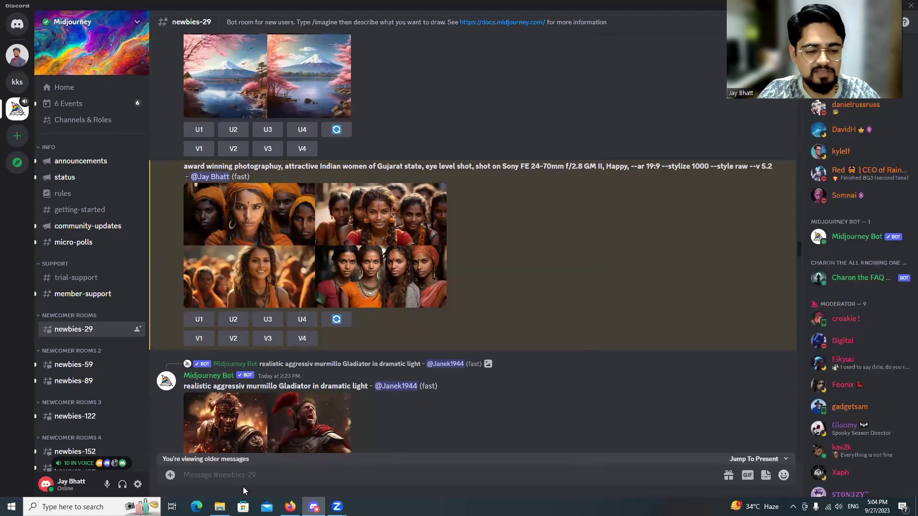
type("/")
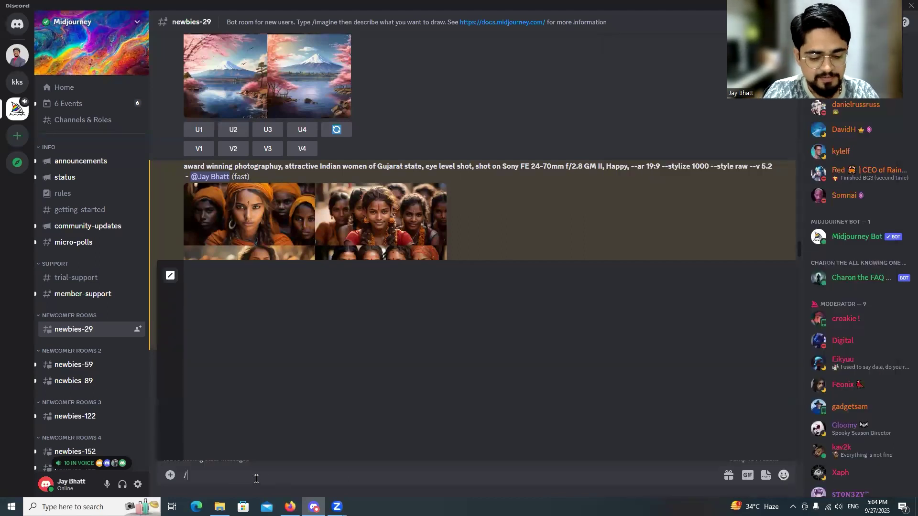
type("shorten")
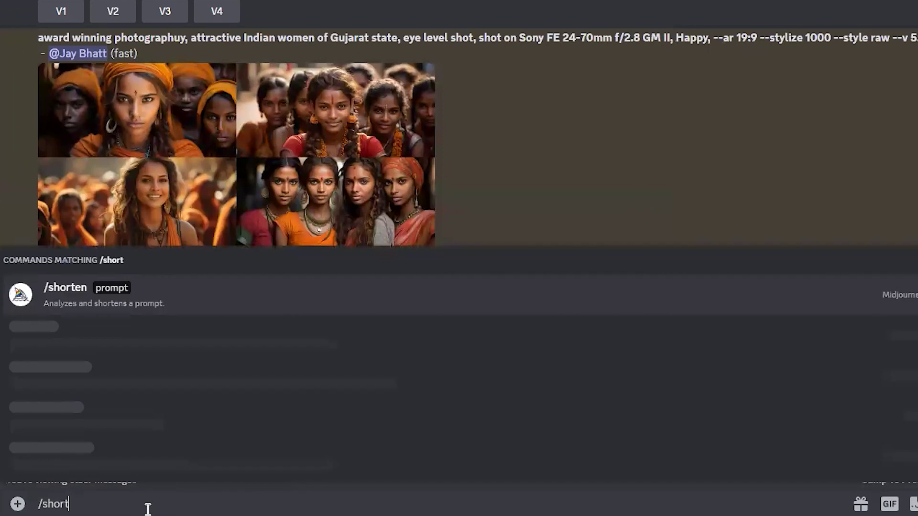
key("Tab")
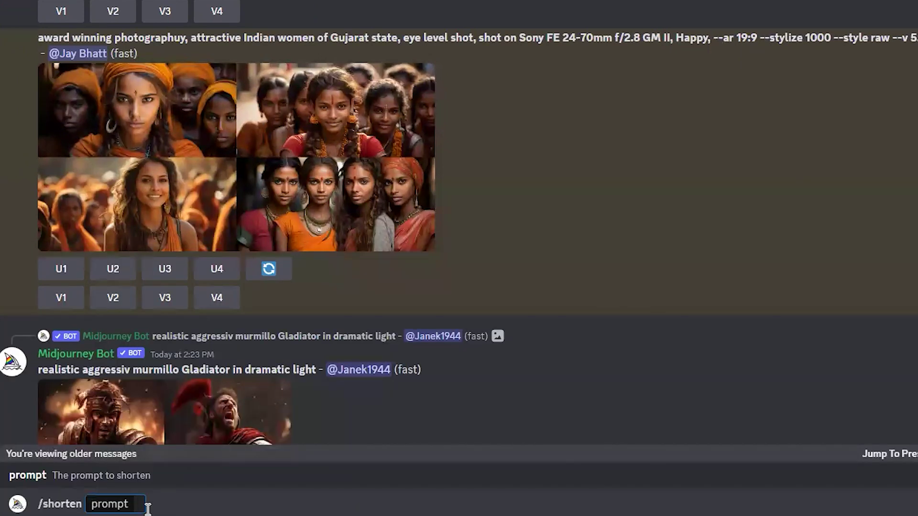
key("ctrl+v")
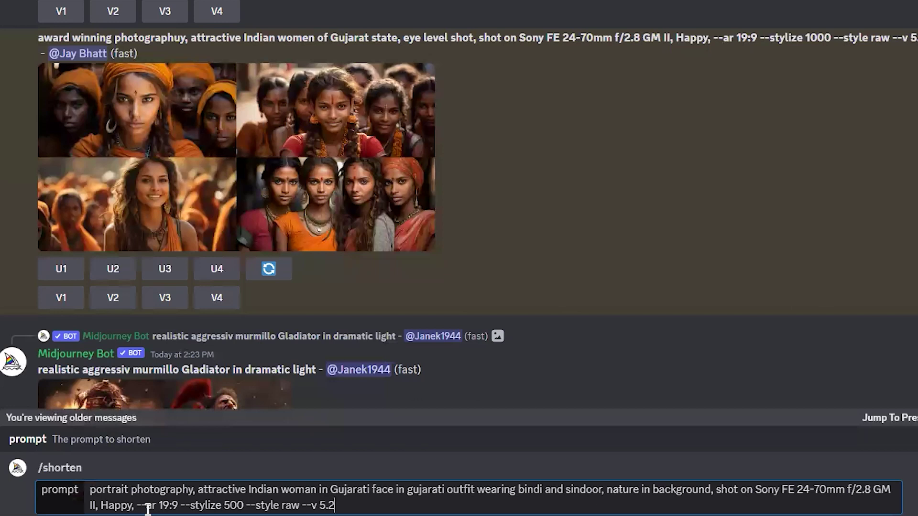
key("Return")
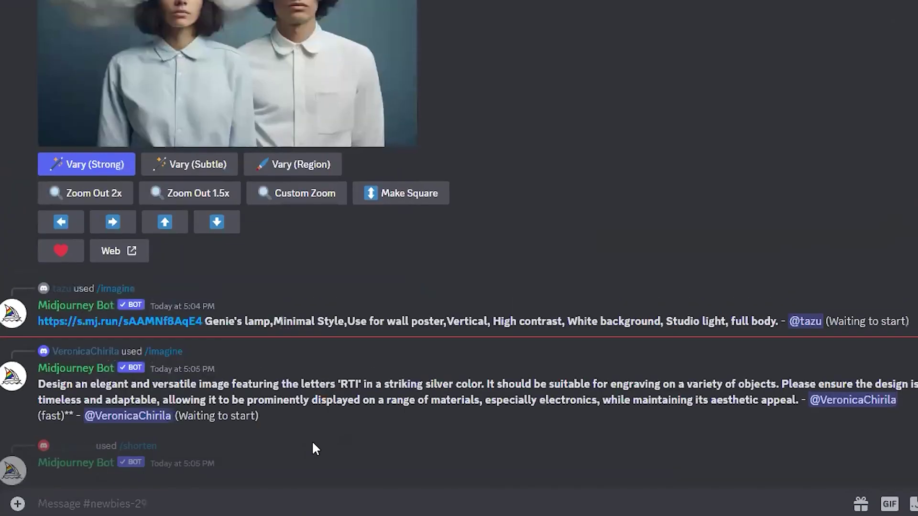
Step: Highlight the struck-out words photography, sindoor, shot, Sony and kept 'FE 24-70mm f/2.8 GM II' in the /shorten reply
scroll(315, 343, "up", 5)
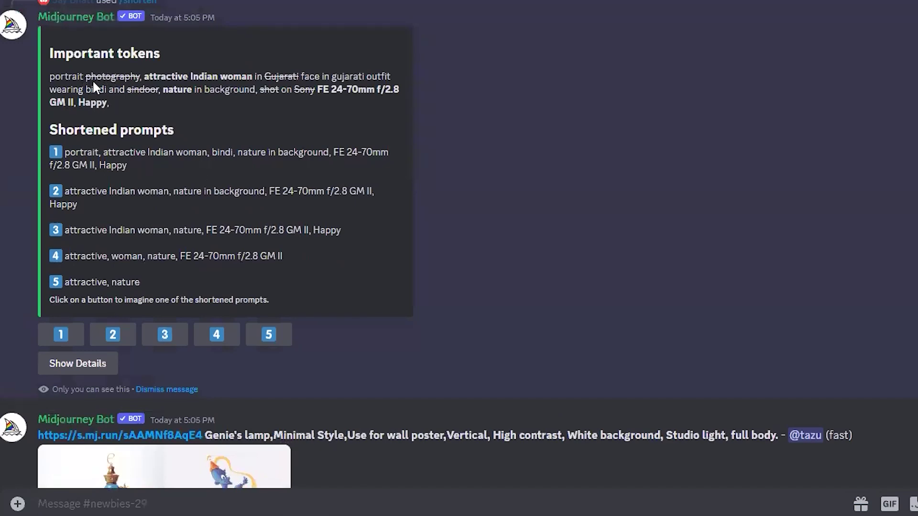
left_click_drag(85, 77, 125, 80)
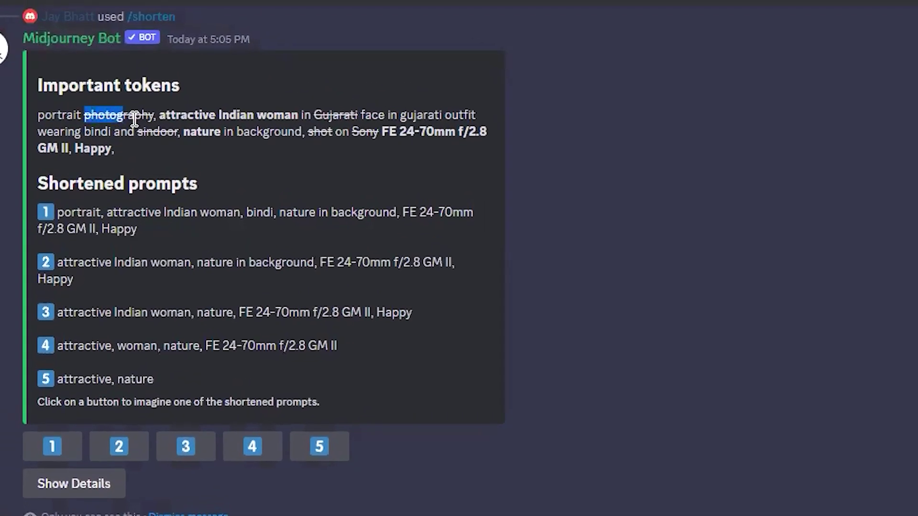
mouse_move(135, 118)
left_mouse_down()
mouse_move(152, 118)
mouse_move(138, 118)
left_mouse_up()
left_click(137, 119)
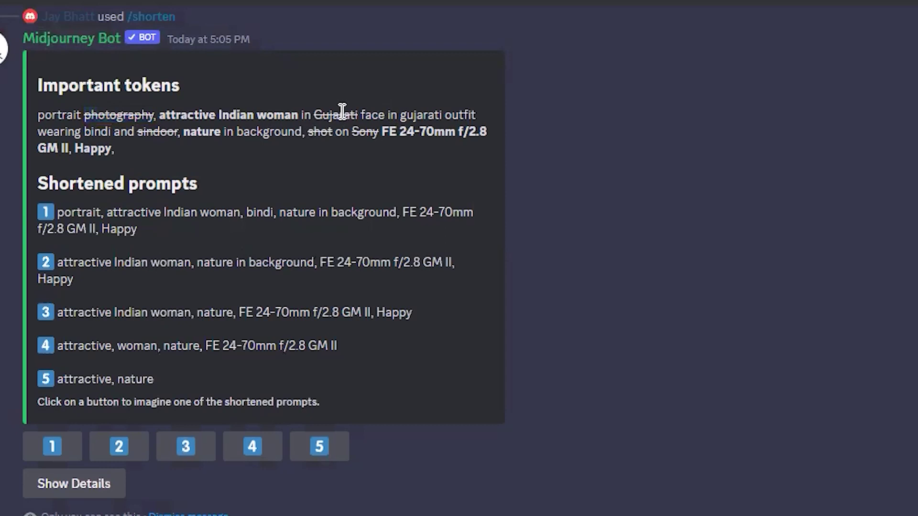
double_click(158, 134)
double_click(321, 131)
double_click(365, 132)
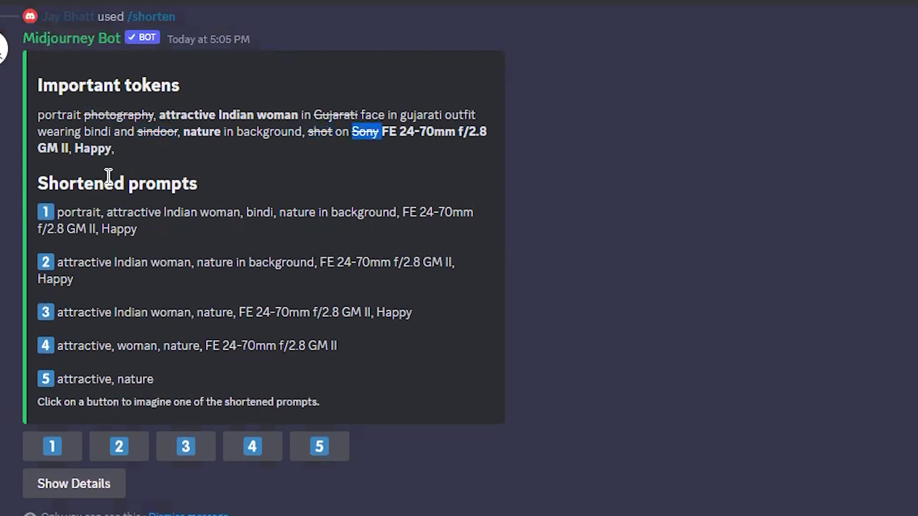
left_click(89, 214)
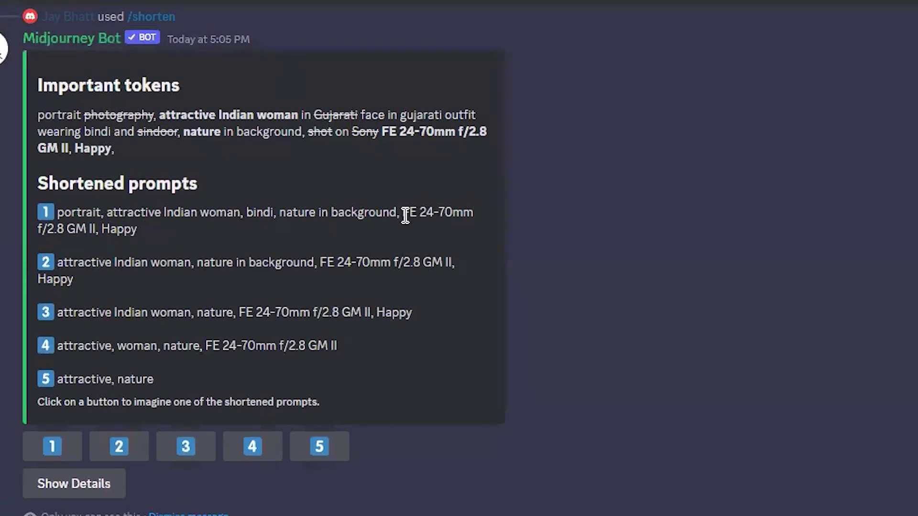
left_click_drag(402, 212, 445, 222)
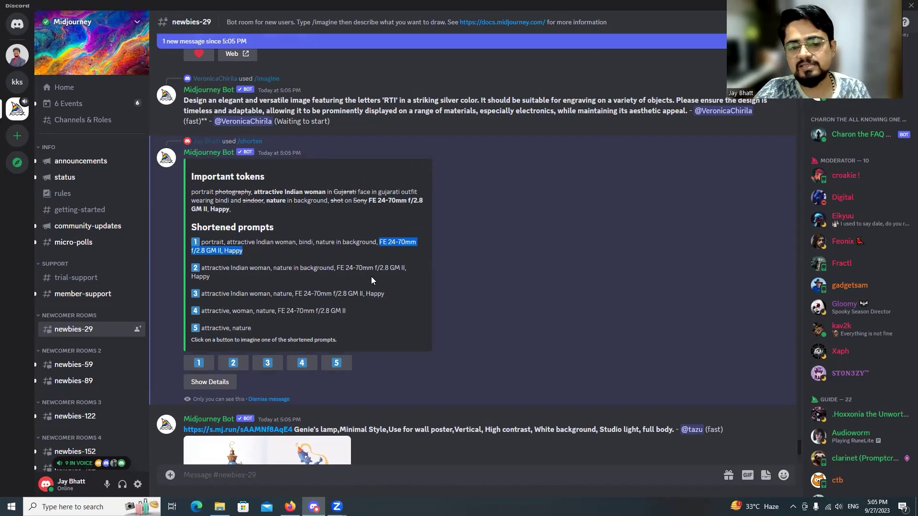
scroll(371, 277, "down", 5)
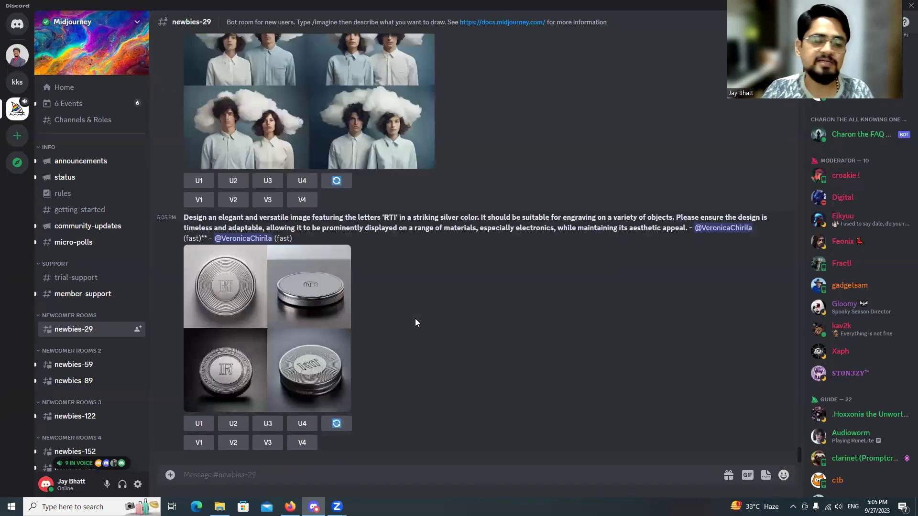
Step: In File Explorer, go up to the faces folder and open the improved subfolder
key("alt+Tab")
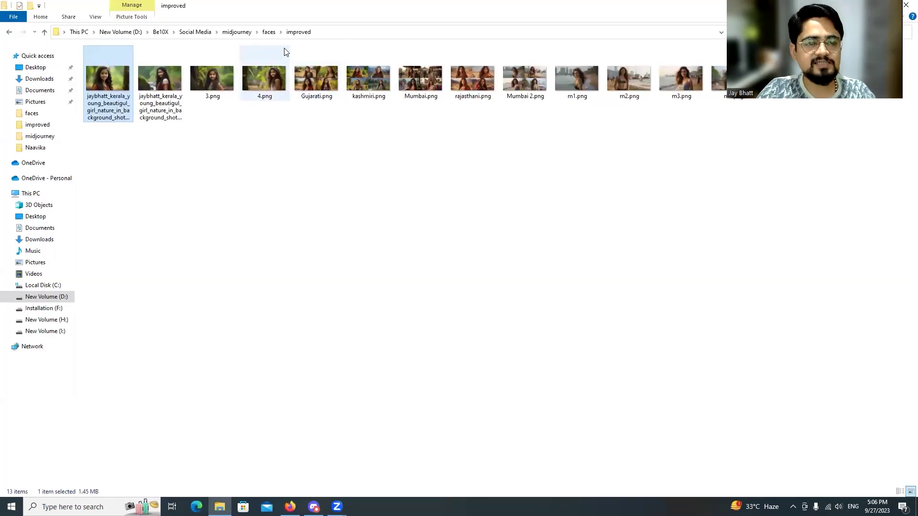
left_click(269, 31)
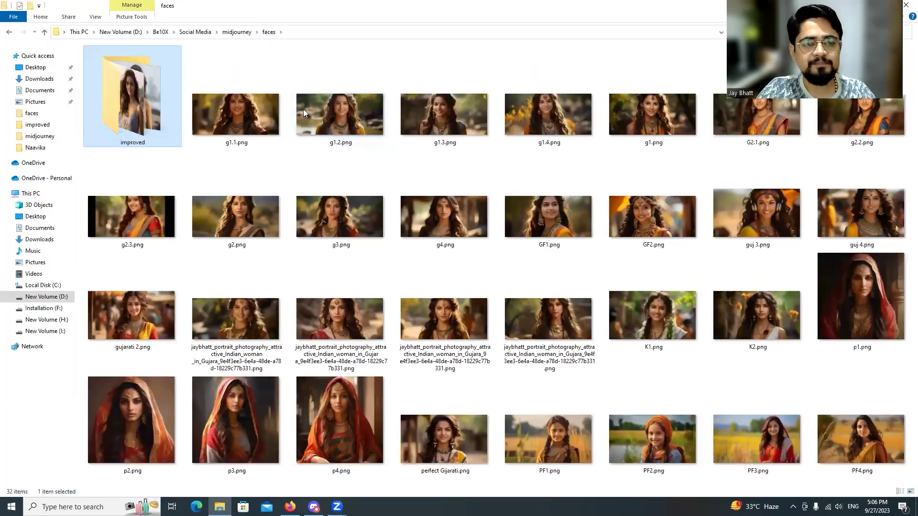
double_click(171, 95)
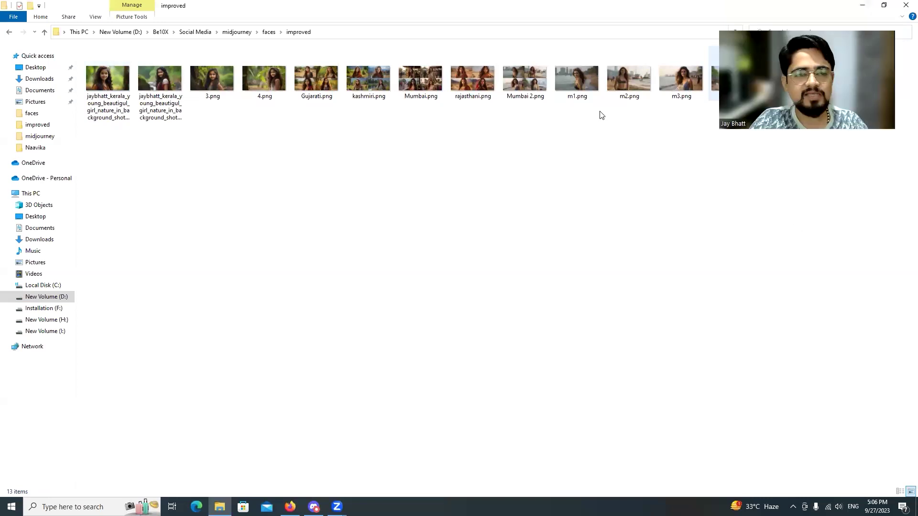
Step: Open Gujarati.png in Photos and step through kashmiri.png to the Mumbai.png grid
double_click(306, 72)
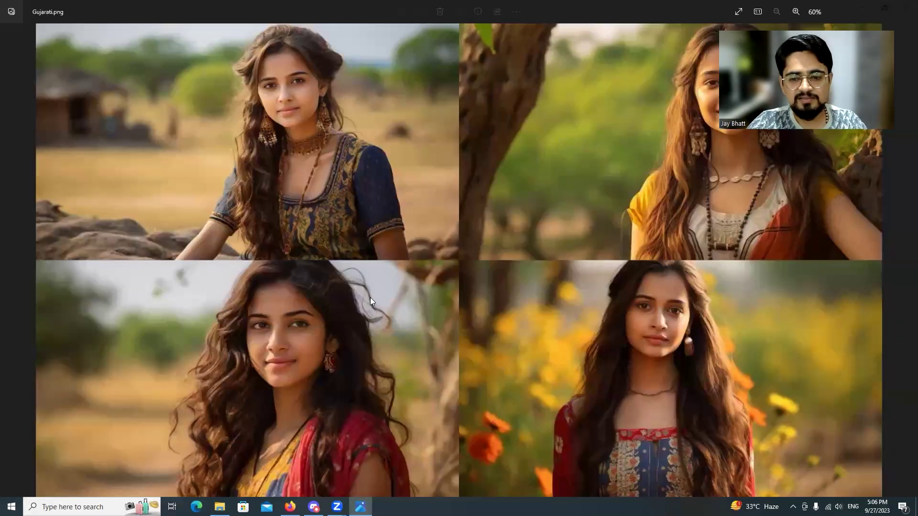
key("Right")
key("Right")
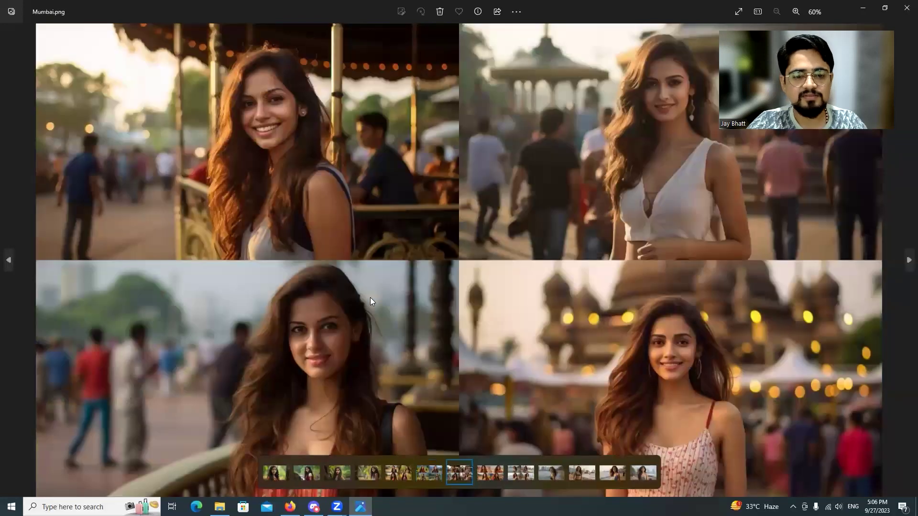
key("Right")
key("Right")
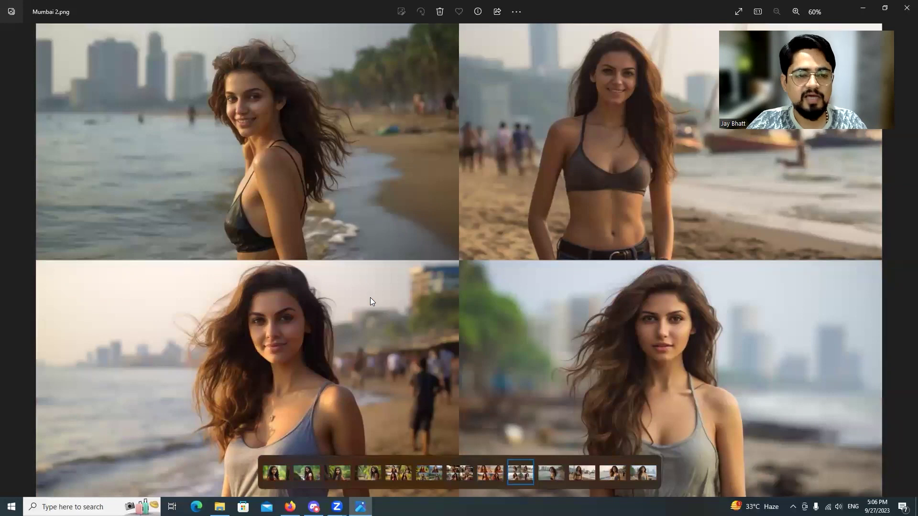
key("Right")
key("Right")
key("Right")
key("Right")
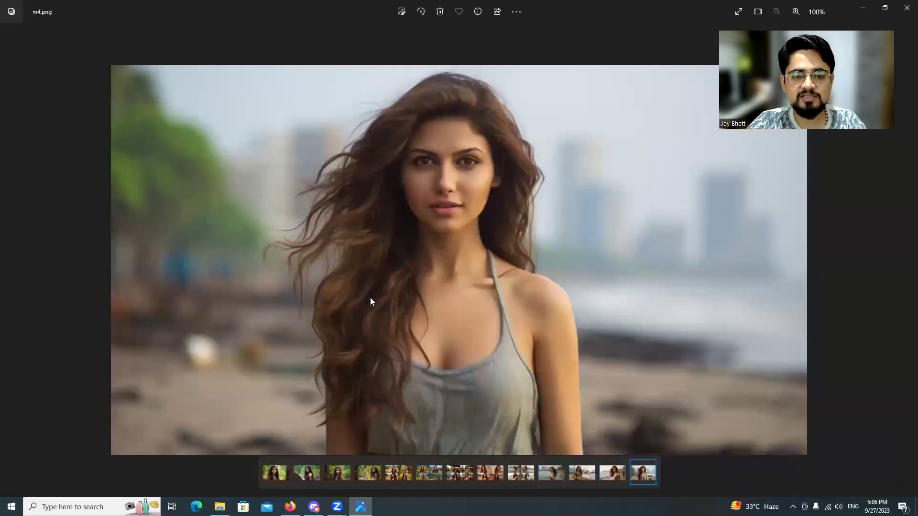
key("Left")
key("Left")
key("Left")
key("Left")
key("Left")
key("Left")
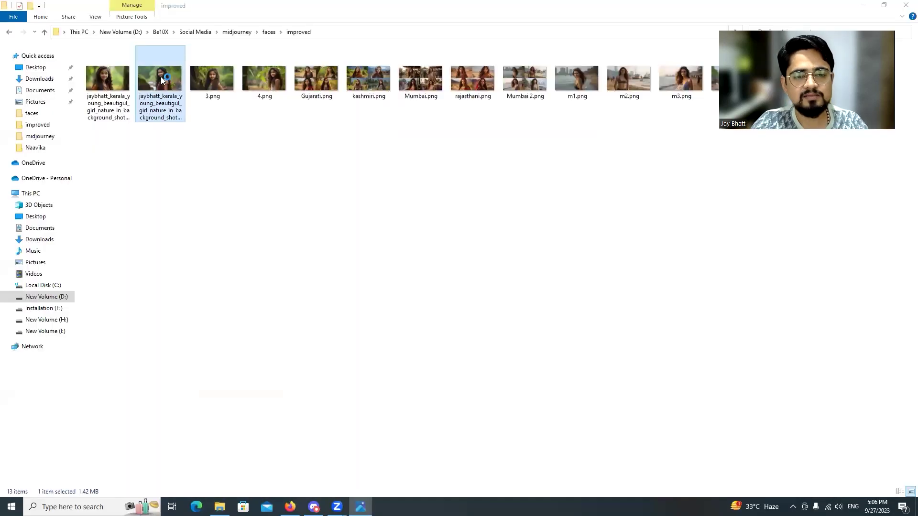
Step: Reopen the Kerala portrait and advance through Gujarati.png back to Mumbai.png
double_click(161, 79)
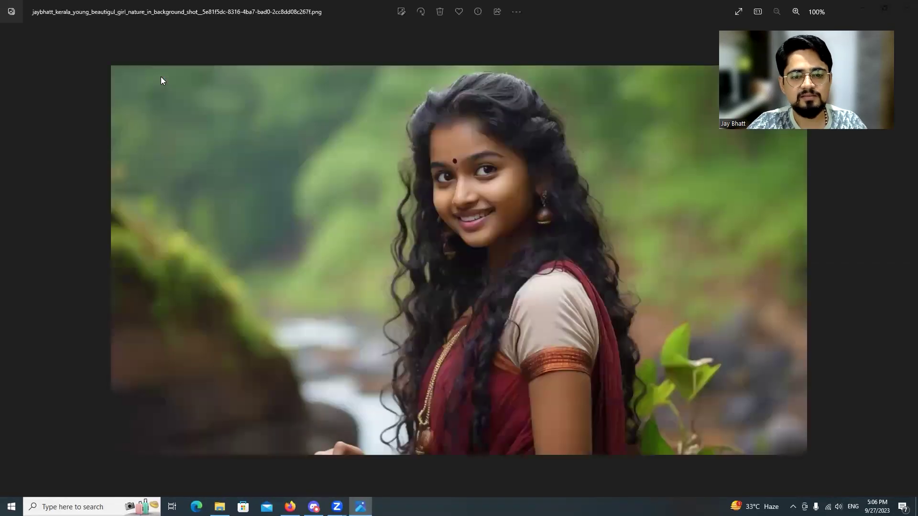
key("Right")
key("Right")
key("Right")
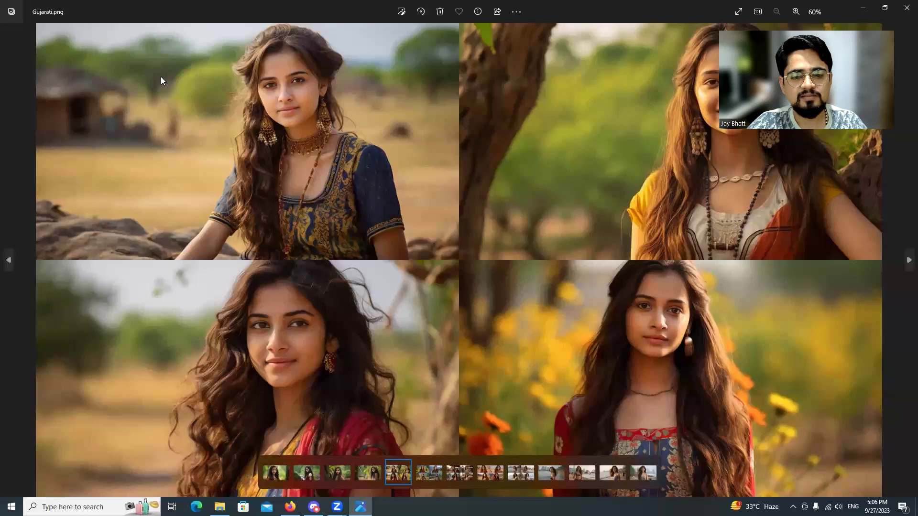
key("Right")
key("Right")
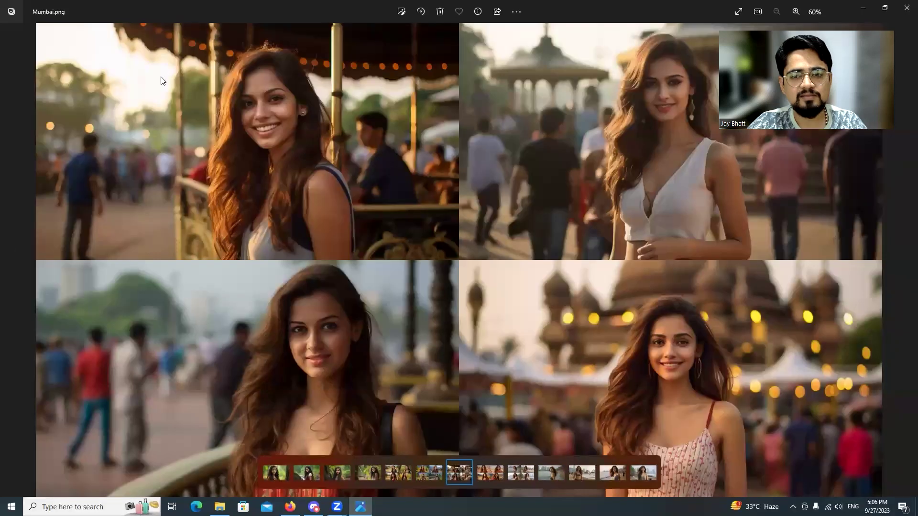